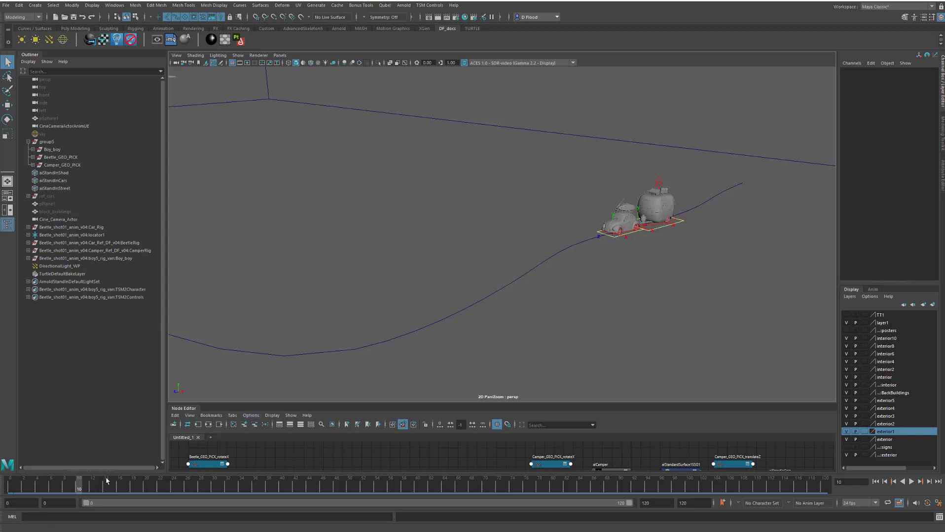
# - Scrub Maya's Time Slider to watch the car and camper travel along the path curve
pyautogui.moveTo(78, 489); pyautogui.dragTo(201, 483)
pyautogui.moveTo(262, 483); pyautogui.dragTo(298, 475)
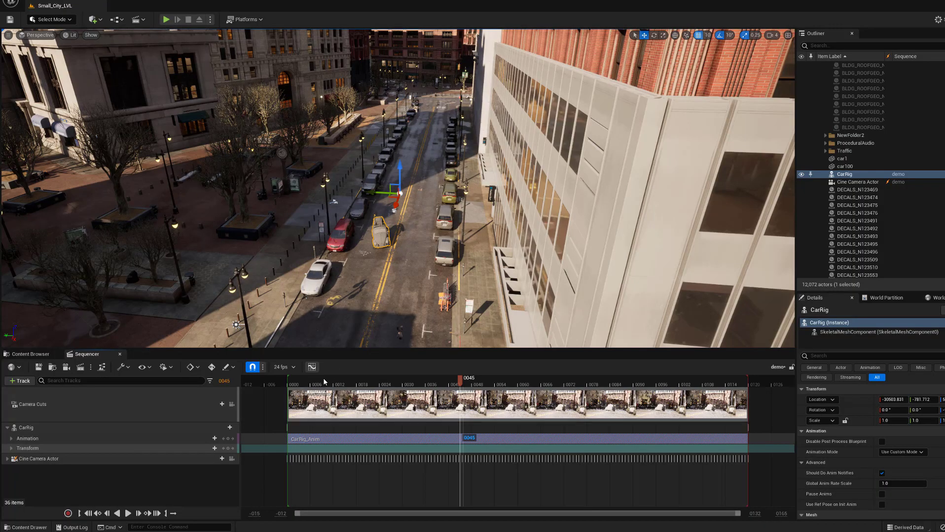
# - Drag the Sequencer playhead across frames to preview the CarRig animation
pyautogui.moveTo(302, 382); pyautogui.dragTo(426, 387)
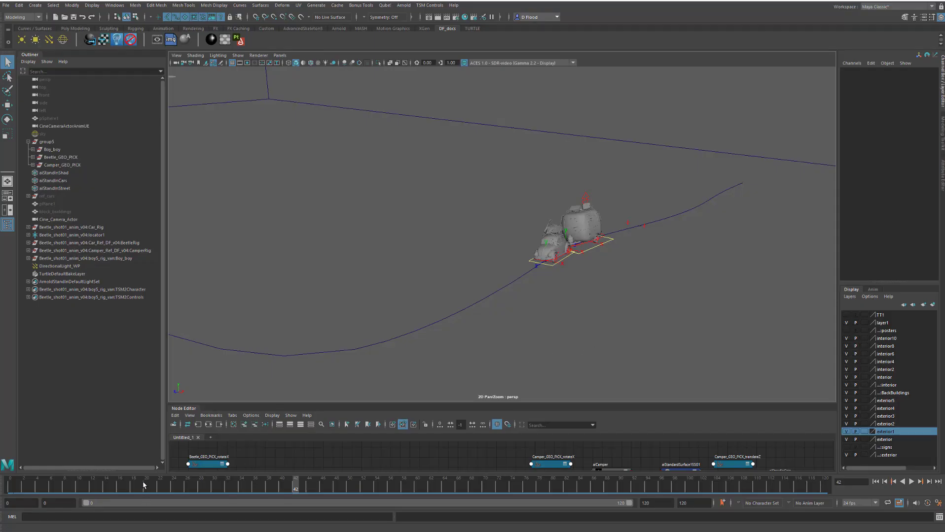
# - Play the car rig animation with Alt+V, then stop and scrub back to frame 45
pyautogui.hotkey('alt', 'v')
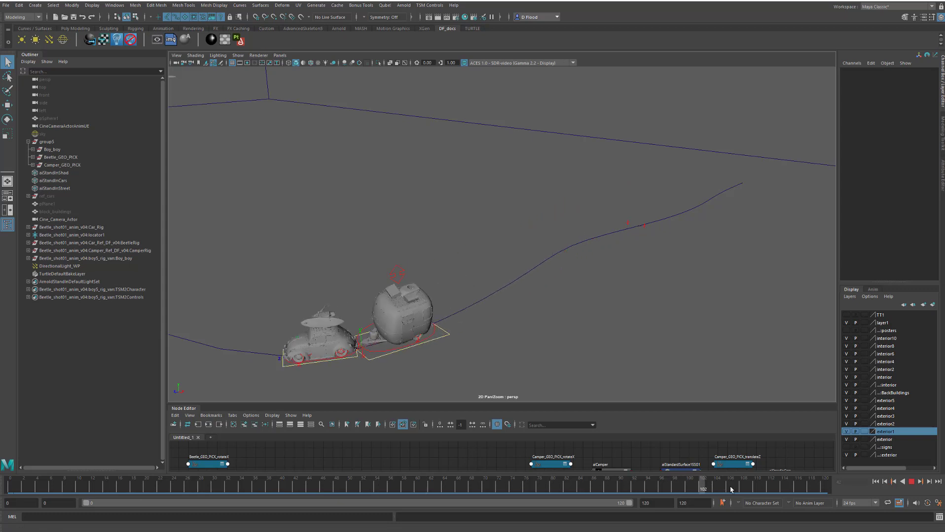
pyautogui.moveTo(559, 490); pyautogui.dragTo(316, 488)
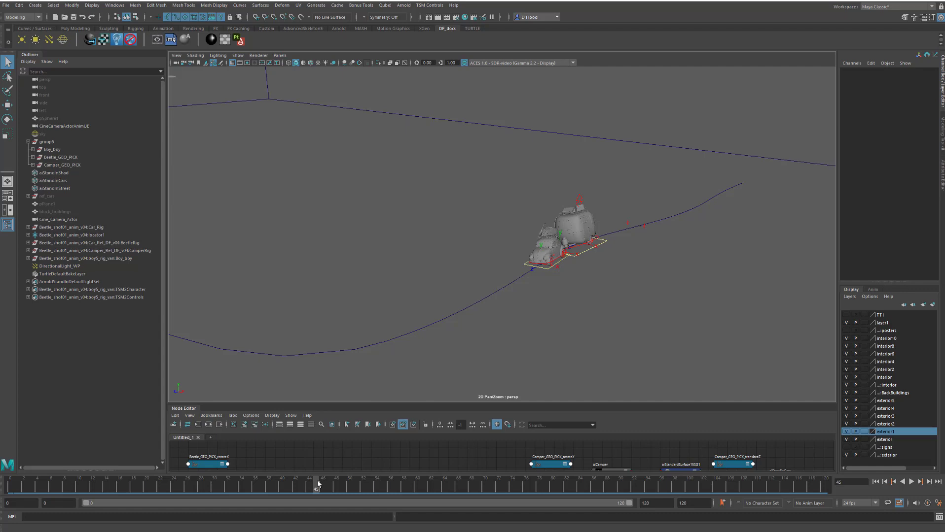
# - Select the Beetle car rig and frame it in a side view with the camper
pyautogui.click(547, 260)
pyautogui.scroll(5, 555, 270)
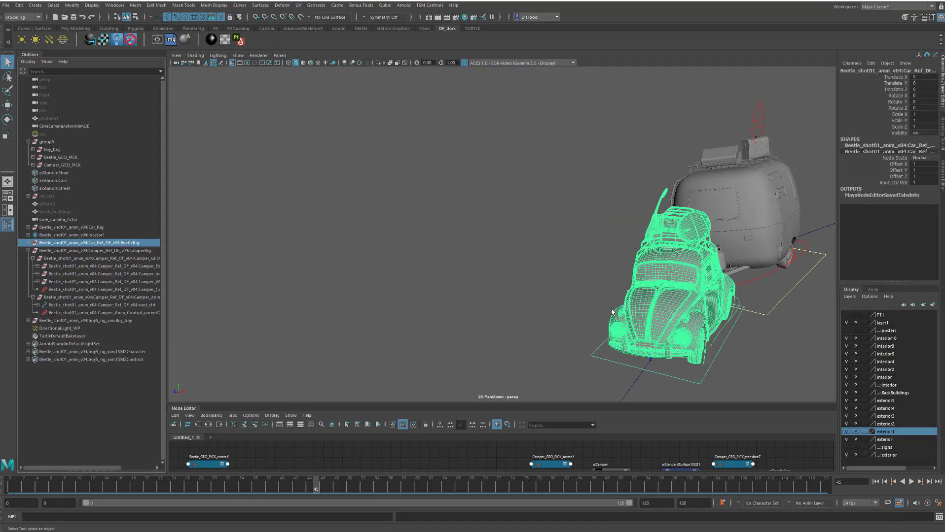
pyautogui.scroll(5, 613, 316)
pyautogui.keyDown('alt'); pyautogui.moveTo(718, 331); pyautogui.dragTo(571, 269, button='middle'); pyautogui.keyUp('alt')
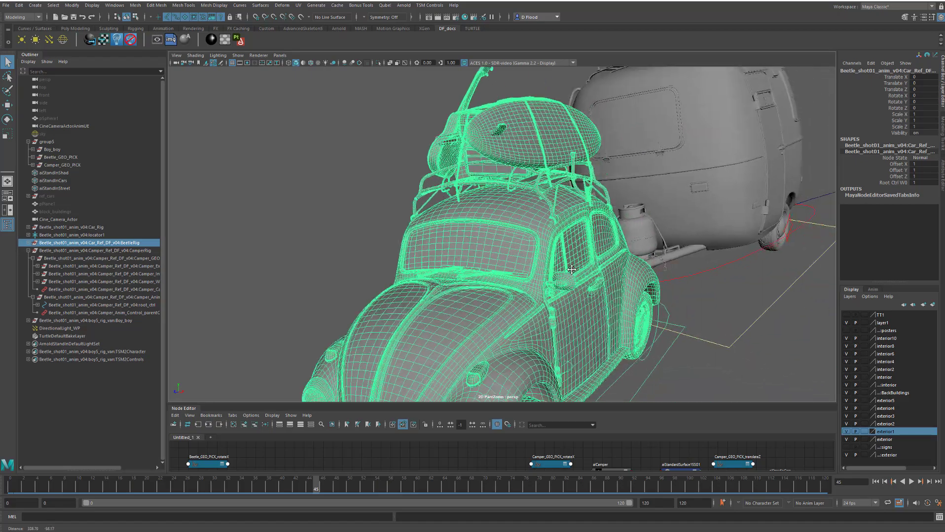
pyautogui.keyDown('alt'); pyautogui.moveTo(571, 270); pyautogui.dragTo(540, 274); pyautogui.keyUp('alt')
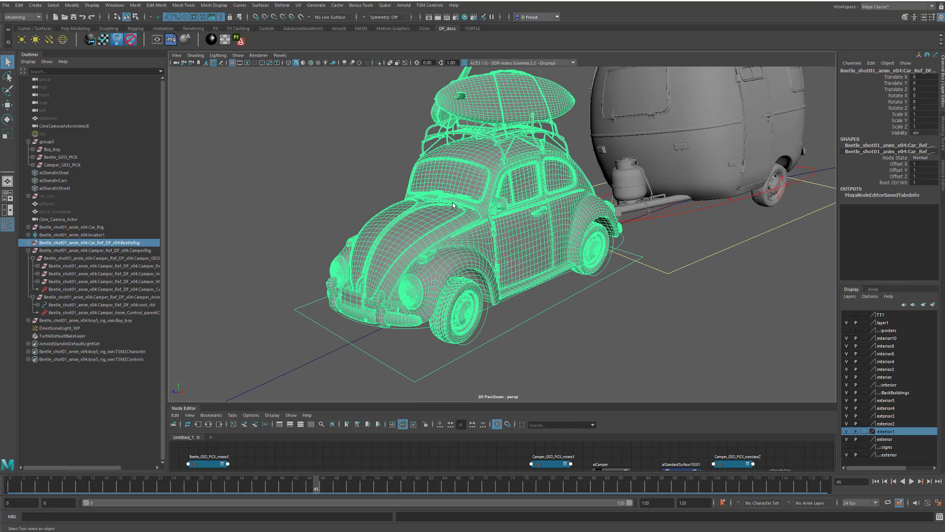
# - Set up Export Selection with animation baked from frame 1 to 100 and file name foobar
pyautogui.click(6, 5)
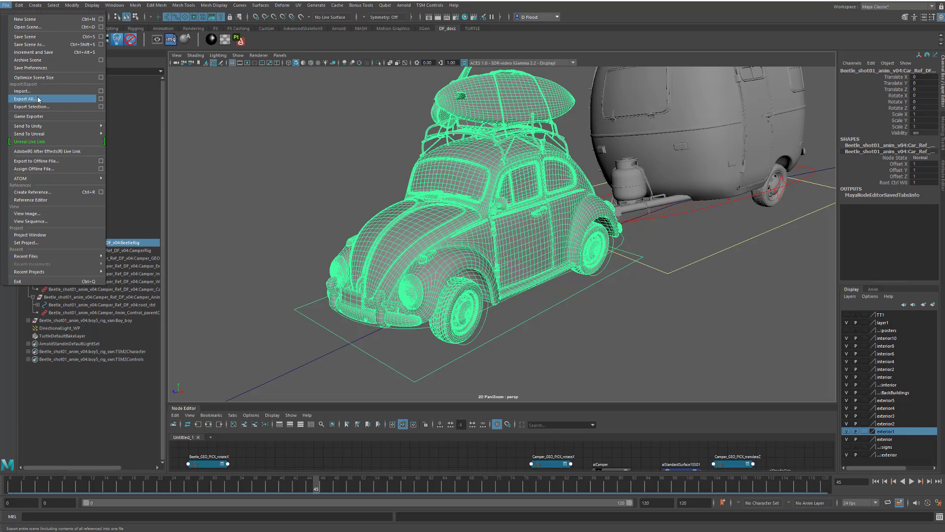
pyautogui.click(54, 107)
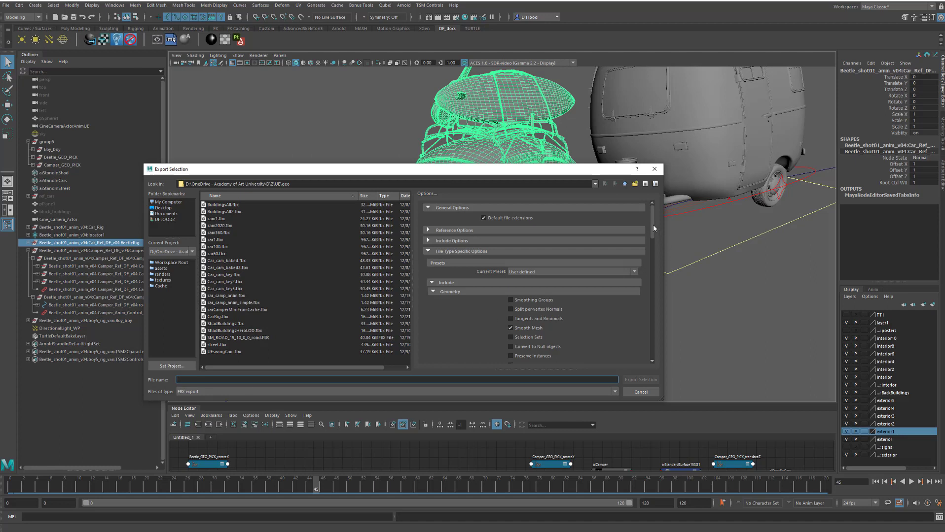
pyautogui.moveTo(651, 224); pyautogui.dragTo(650, 242)
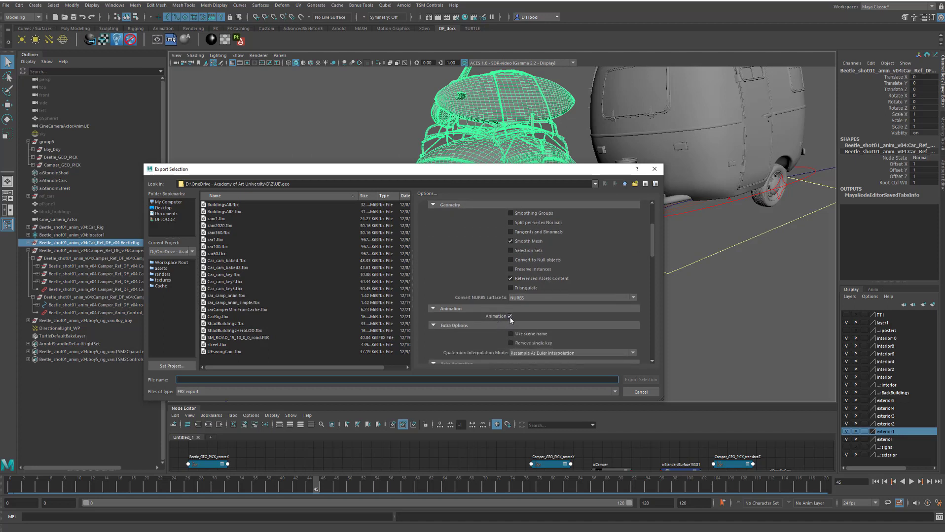
pyautogui.moveTo(654, 243); pyautogui.dragTo(655, 268)
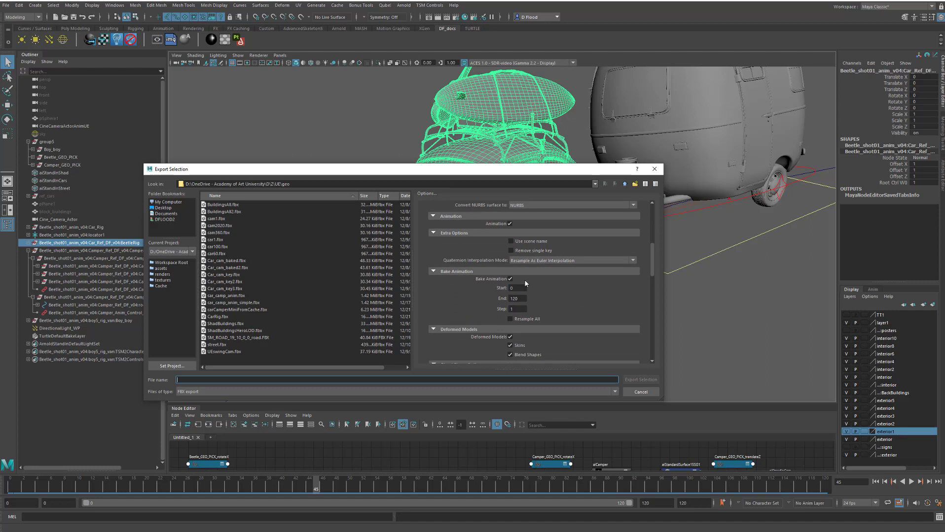
pyautogui.click(515, 289)
pyautogui.write('1')
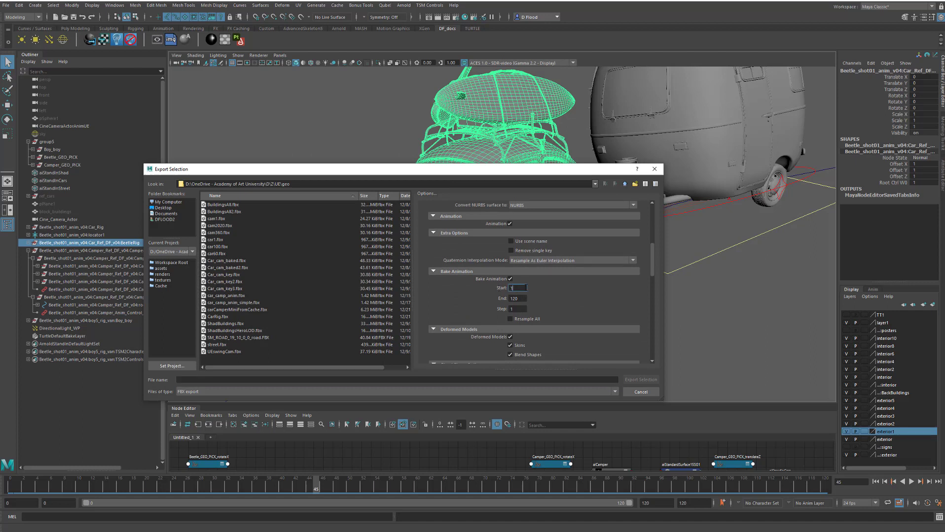
pyautogui.click(518, 299)
pyautogui.write('100')
pyautogui.hotkey('shift', 'Tab')
pyautogui.click(562, 380)
pyautogui.write('foobar')
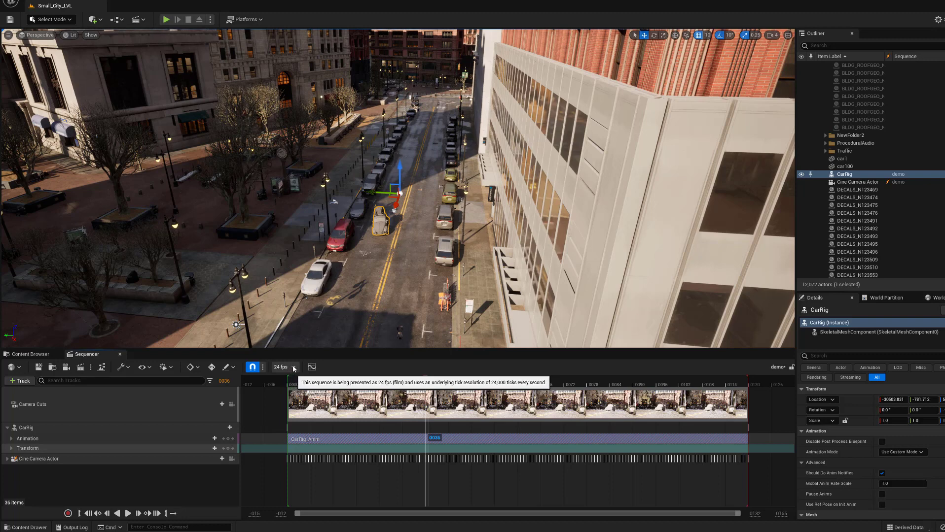
# - Check the 24 fps display rate, leave it unchanged, and show the Map folder's assets
pyautogui.click(294, 368)
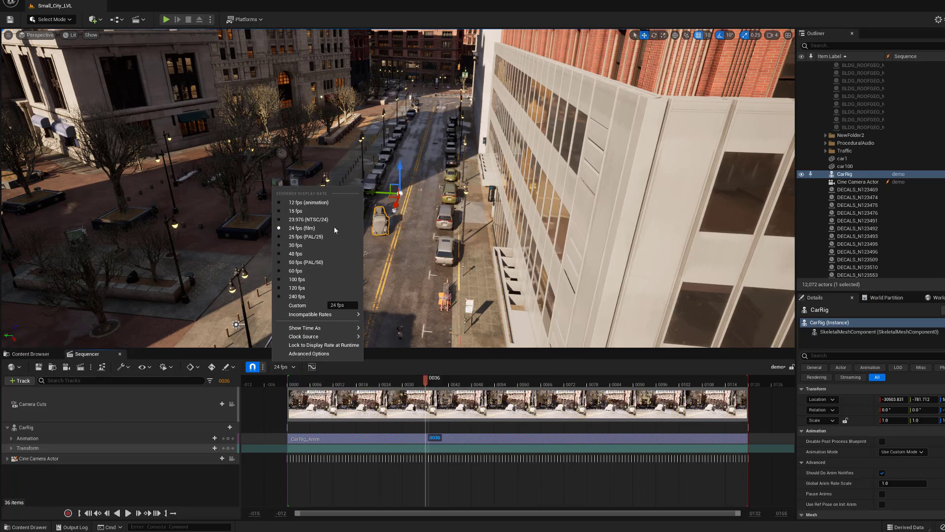
pyautogui.click(400, 354)
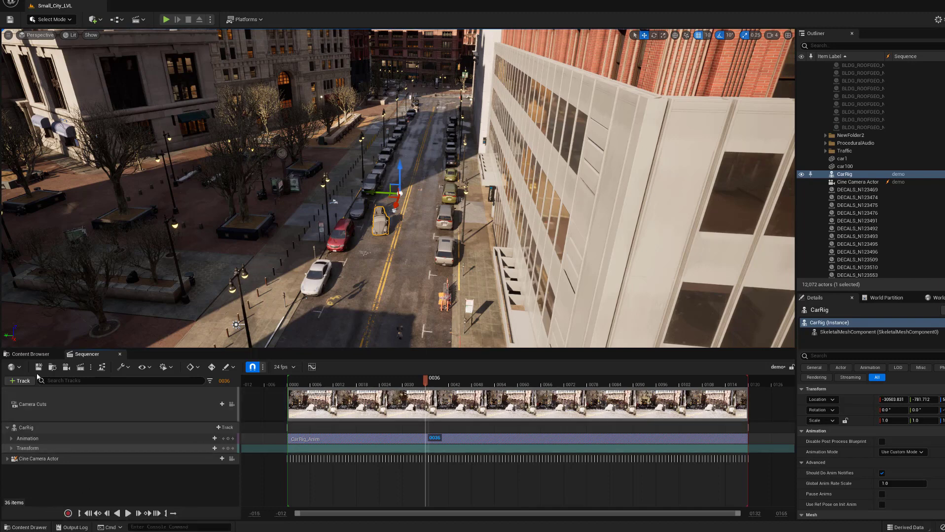
pyautogui.click(40, 356)
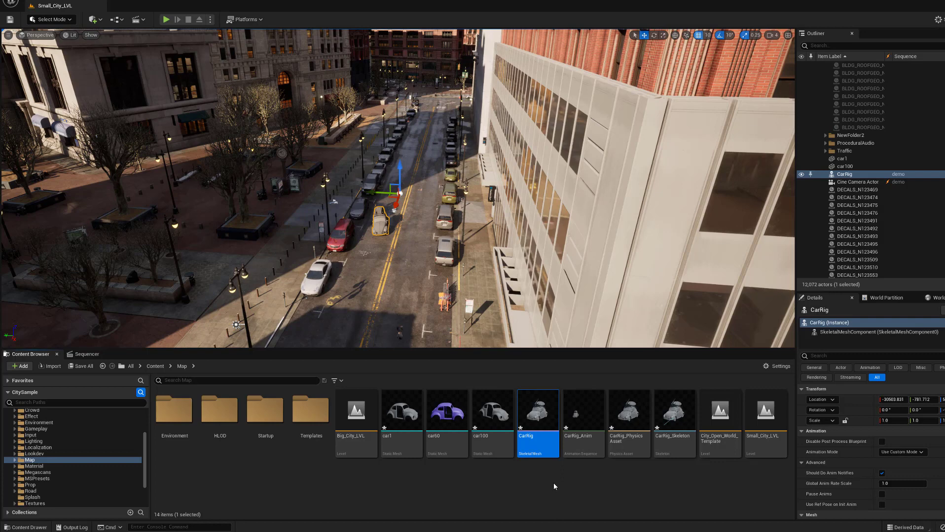
# - Delete the old CarRig assets and choose CarRig.fbx to import into the Map folder
pyautogui.press('Delete')
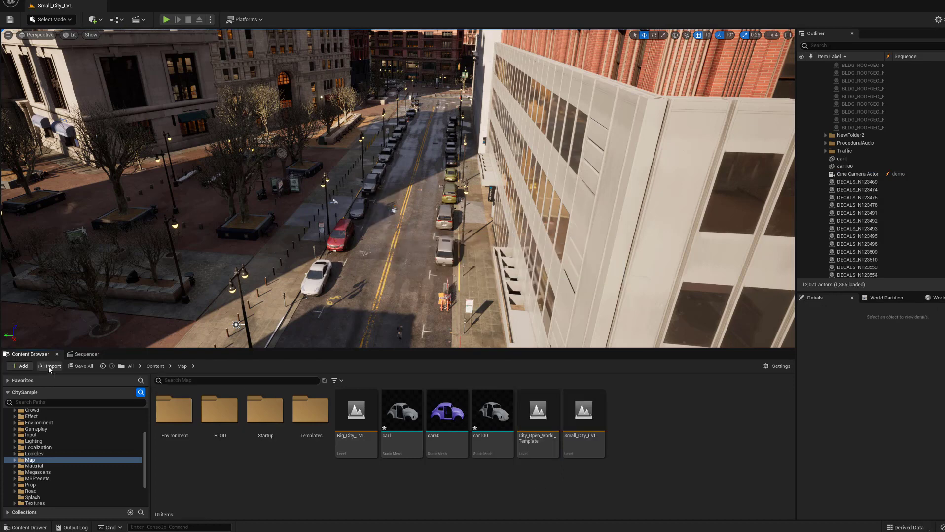
pyautogui.click(51, 367)
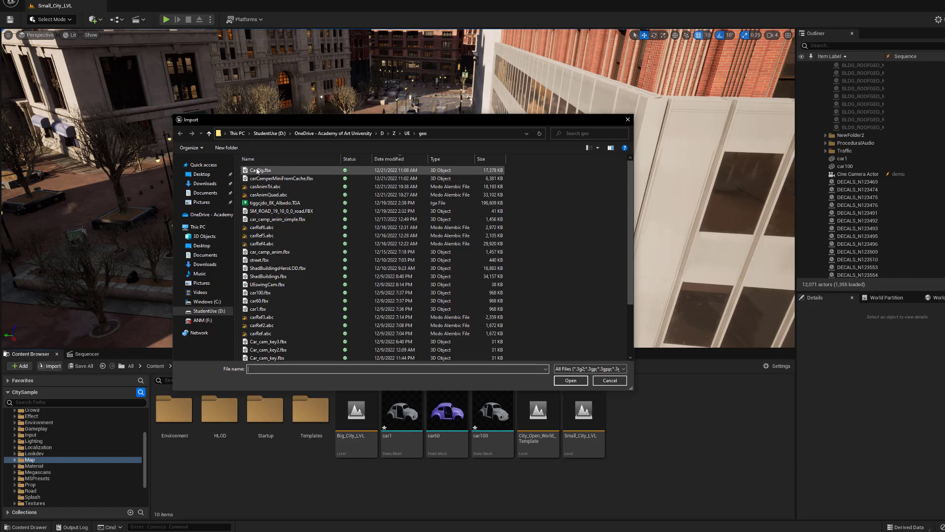
pyautogui.click(257, 171)
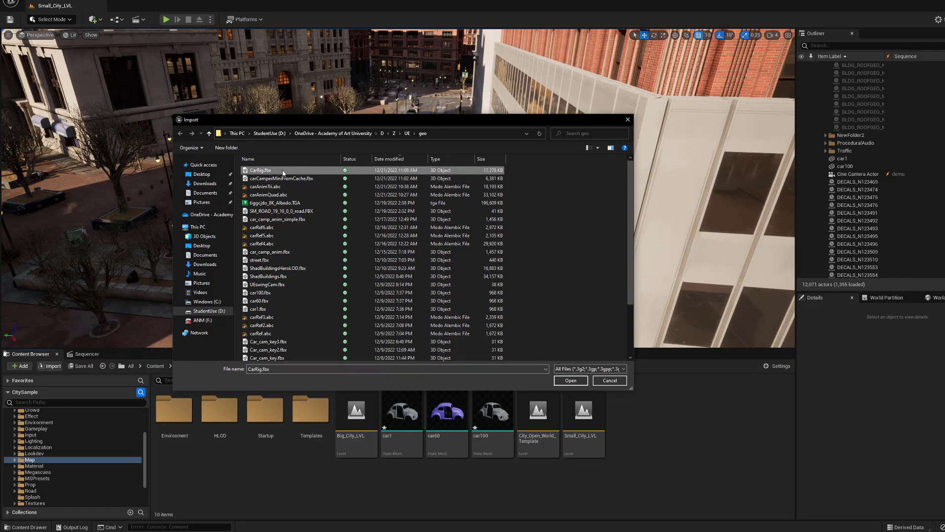
pyautogui.click(569, 381)
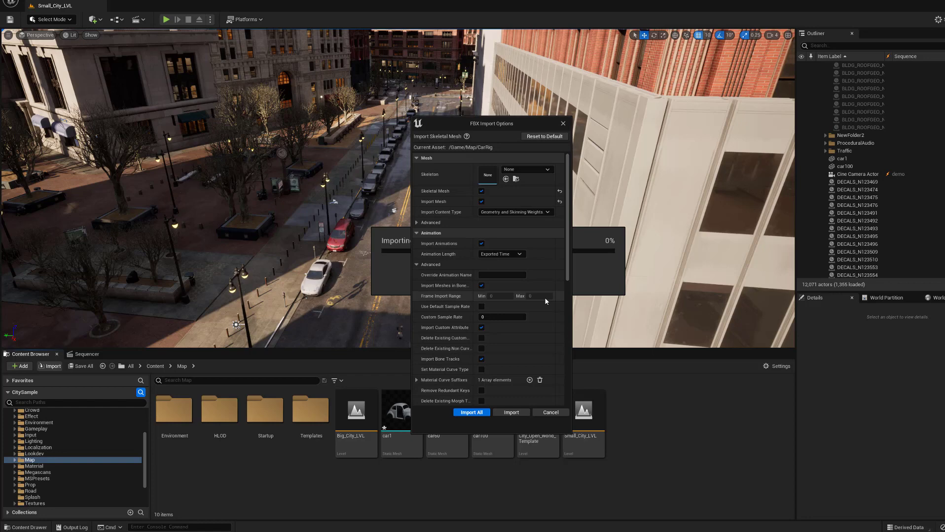
# - Review the FBX Import Options with Import Animations enabled and run Import All
pyautogui.scroll(-3, 565, 270)
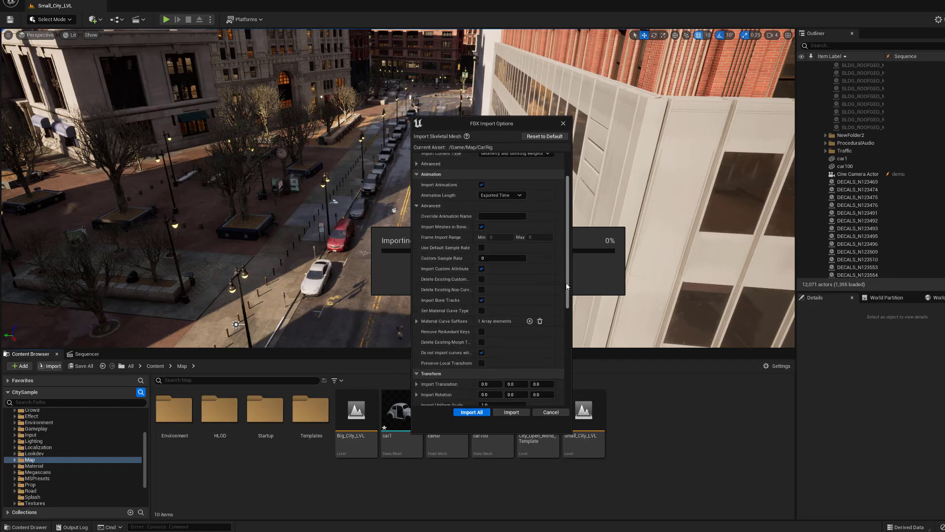
pyautogui.moveTo(566, 288); pyautogui.dragTo(568, 365)
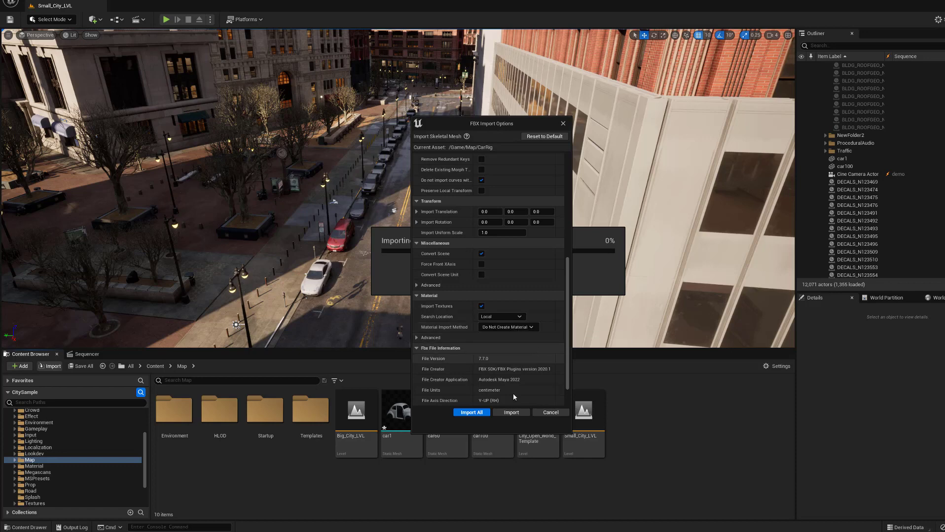
pyautogui.click(480, 413)
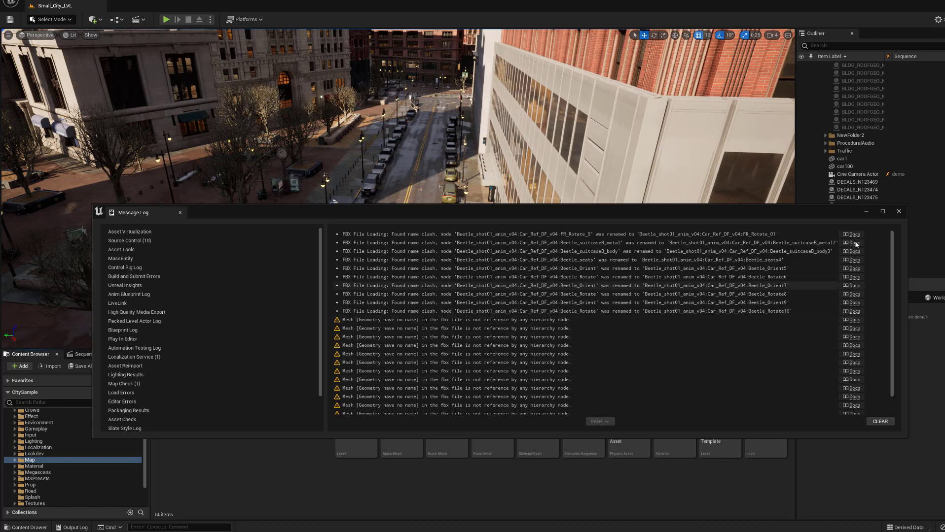
# - Close the Message Log and drag the CarRig skeletal mesh onto the city street
pyautogui.click(899, 211)
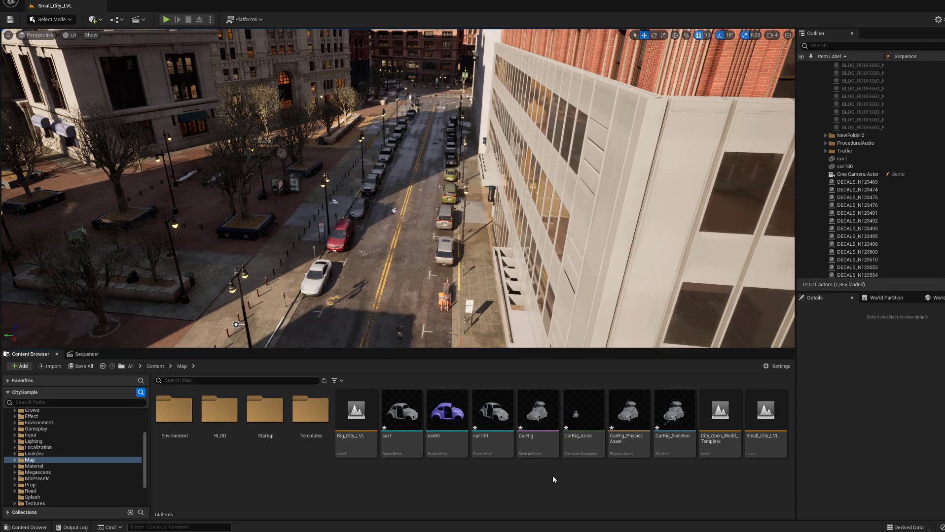
pyautogui.moveTo(537, 405)
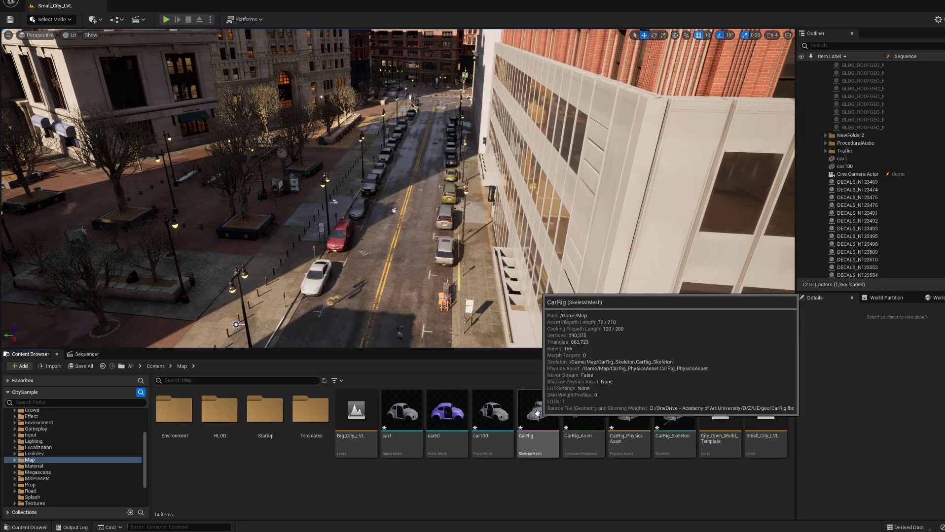
pyautogui.moveTo(537, 413); pyautogui.dragTo(383, 251)
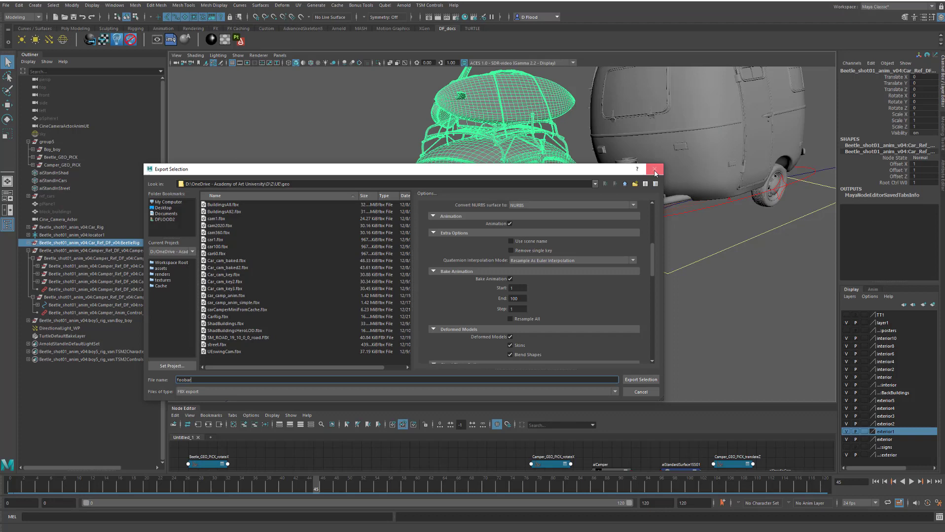
# - Close the Export Selection dialog without exporting and frame the crossroads and car's road path
pyautogui.click(654, 172)
pyautogui.scroll(-5, 552, 239)
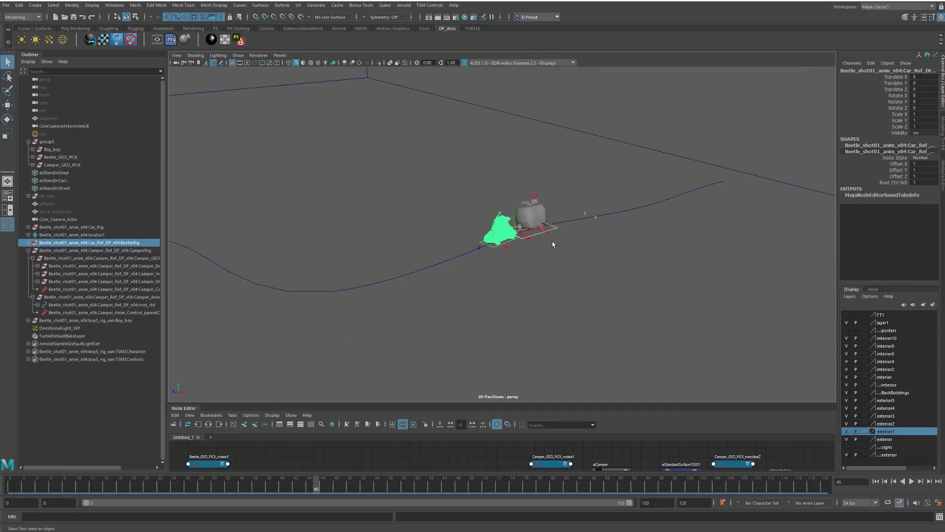
pyautogui.scroll(-3, 552, 242)
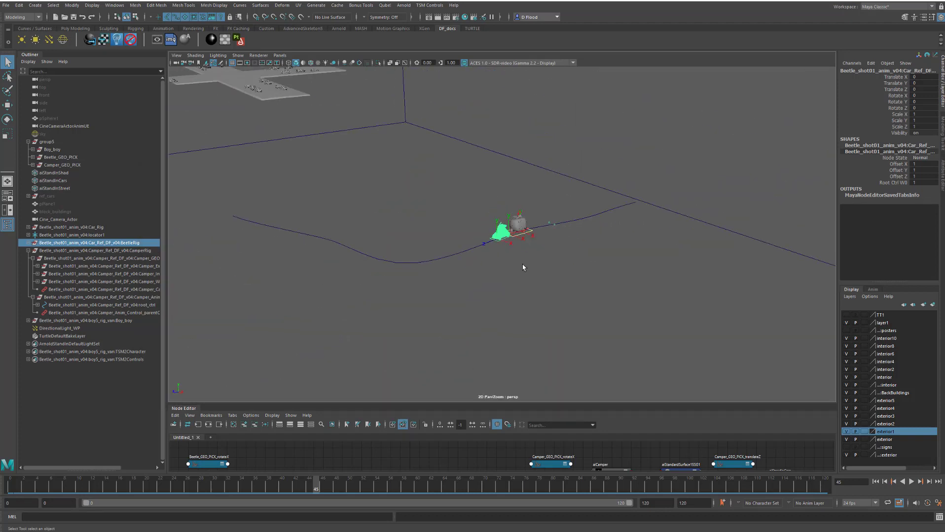
pyautogui.keyDown('alt'); pyautogui.moveTo(524, 268); pyautogui.dragTo(546, 265); pyautogui.keyUp('alt')
pyautogui.scroll(-3, 629, 264)
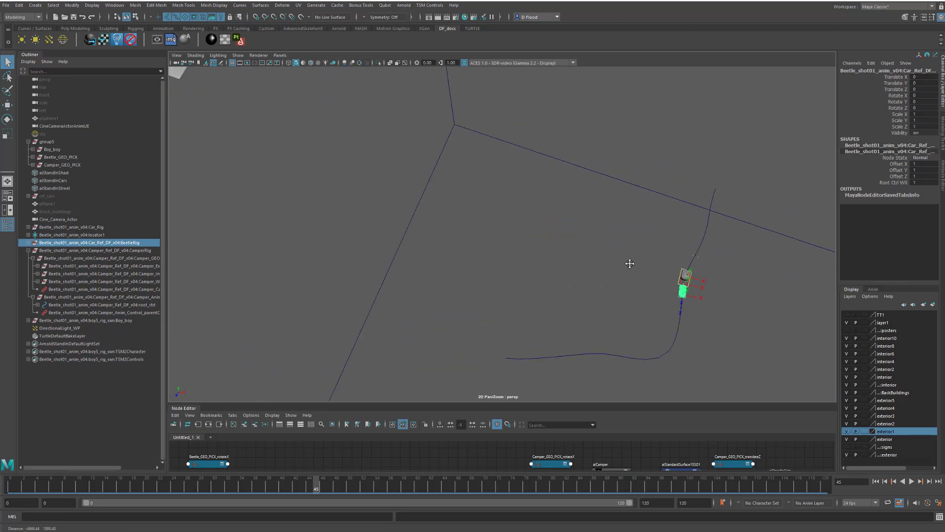
pyautogui.keyDown('alt'); pyautogui.moveTo(628, 264); pyautogui.dragTo(597, 328); pyautogui.keyUp('alt')
pyautogui.keyDown('alt'); pyautogui.moveTo(320, 185); pyautogui.dragTo(382, 223, button='middle'); pyautogui.keyUp('alt')
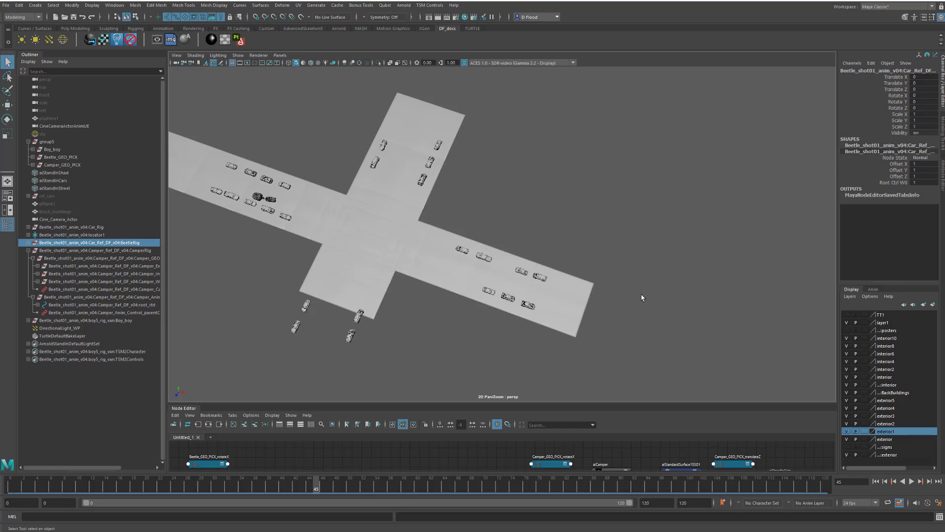
pyautogui.scroll(-4, 687, 297)
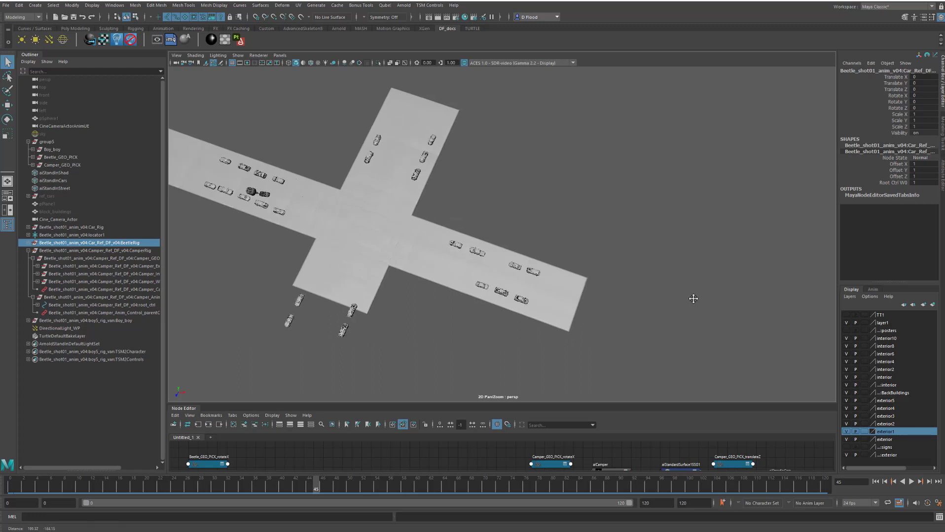
pyautogui.keyDown('alt'); pyautogui.moveTo(734, 322); pyautogui.dragTo(751, 335, button='middle'); pyautogui.keyUp('alt')
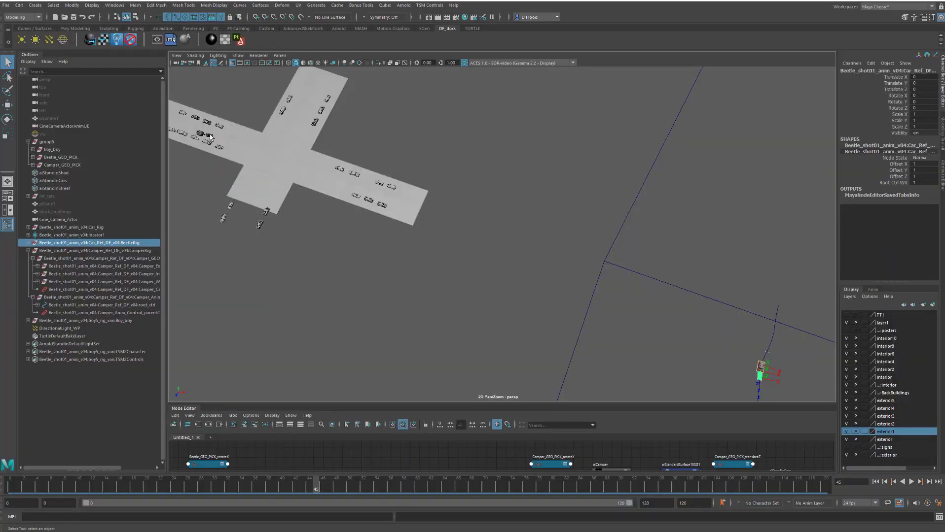
# - Select the Beetle car and grab its Translate X value from the Channel Box
pyautogui.click(210, 139)
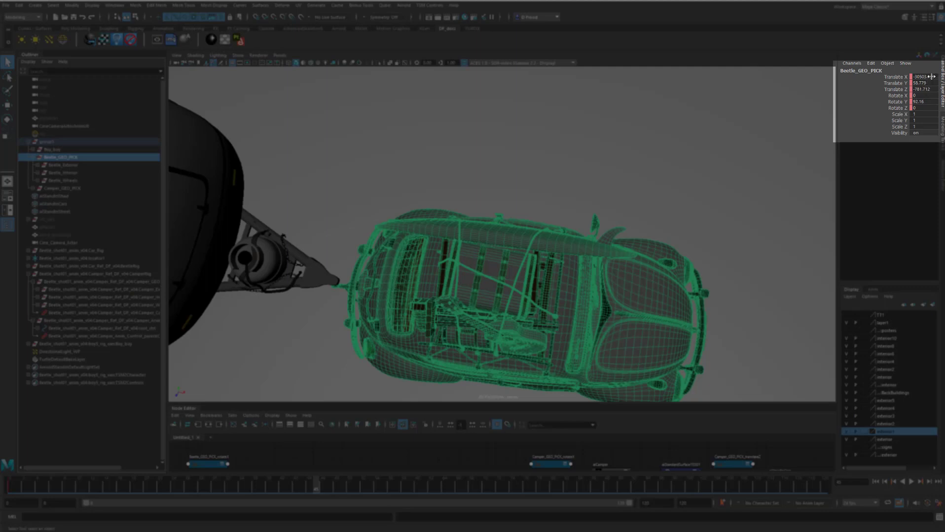
pyautogui.doubleClick(922, 77)
pyautogui.hotkey('ctrl', 'c')
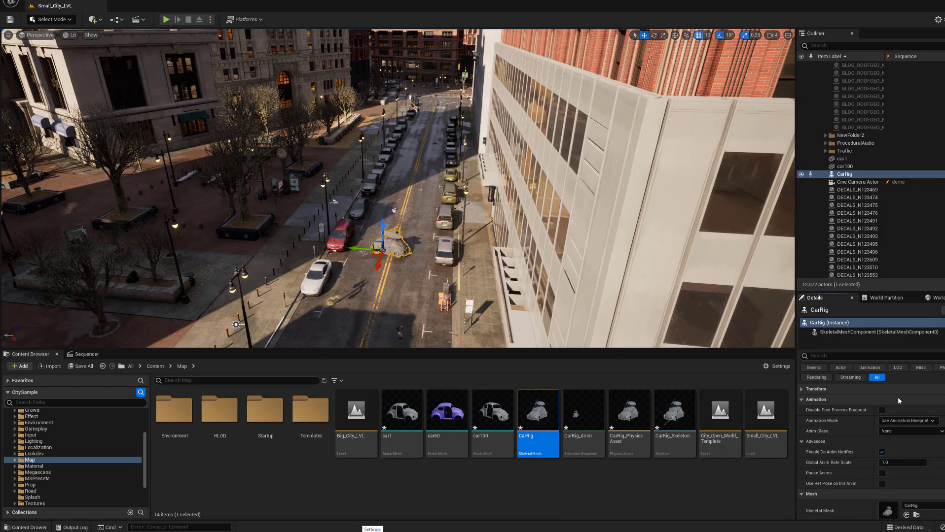
# - Paste -30503.831 into CarRig's Location X so it matches the Maya car
pyautogui.click(901, 400)
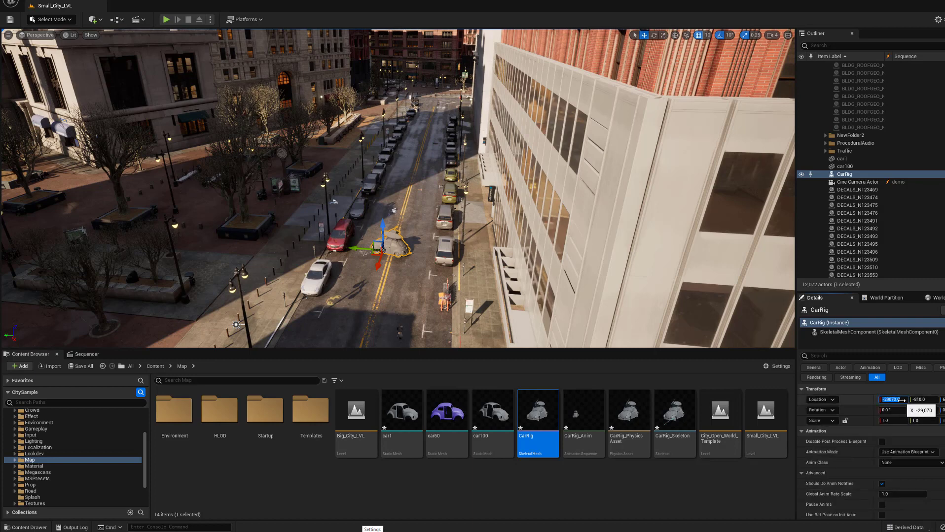
pyautogui.hotkey('ctrl', 'v')
pyautogui.click(899, 410)
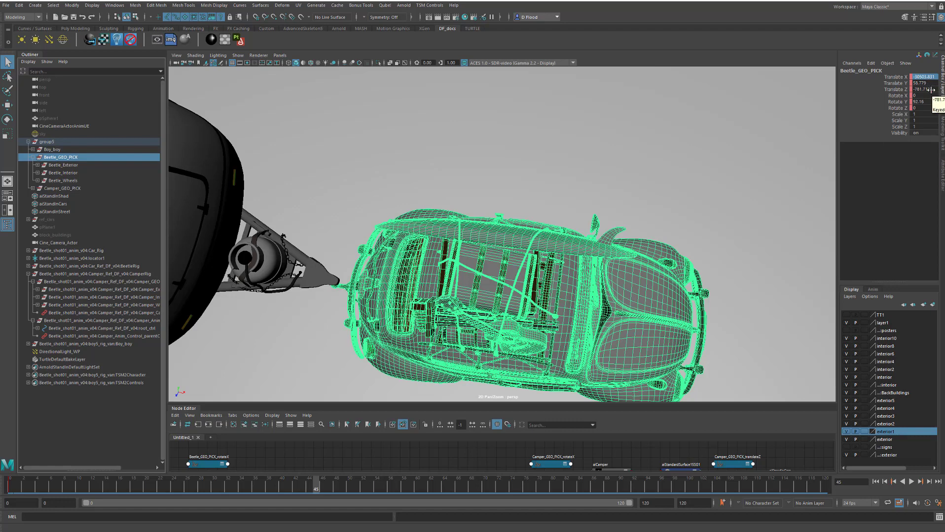
# - Copy the Beetle car's Translate Z value from Maya's Channel Box
pyautogui.doubleClick(930, 89)
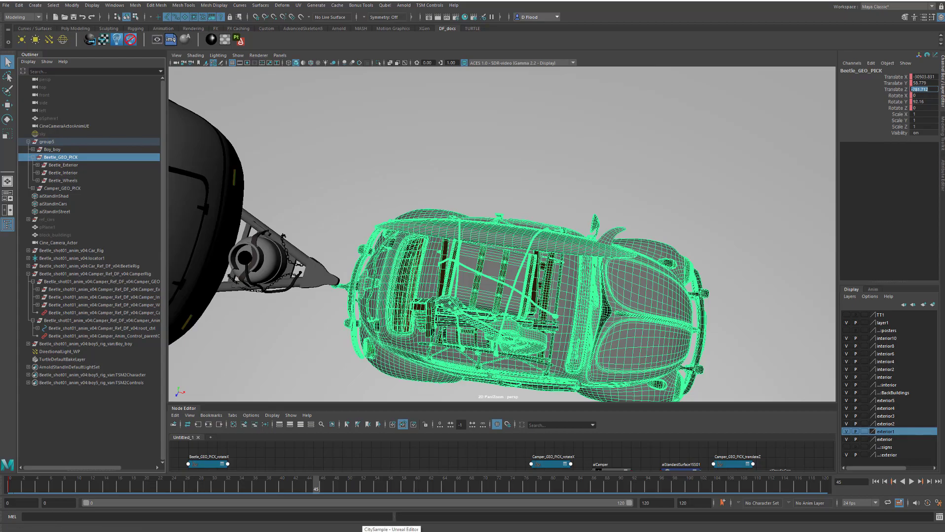
# - Back in Unreal, enter -781.712 as CarRig's Location Y
pyautogui.click(391, 530)
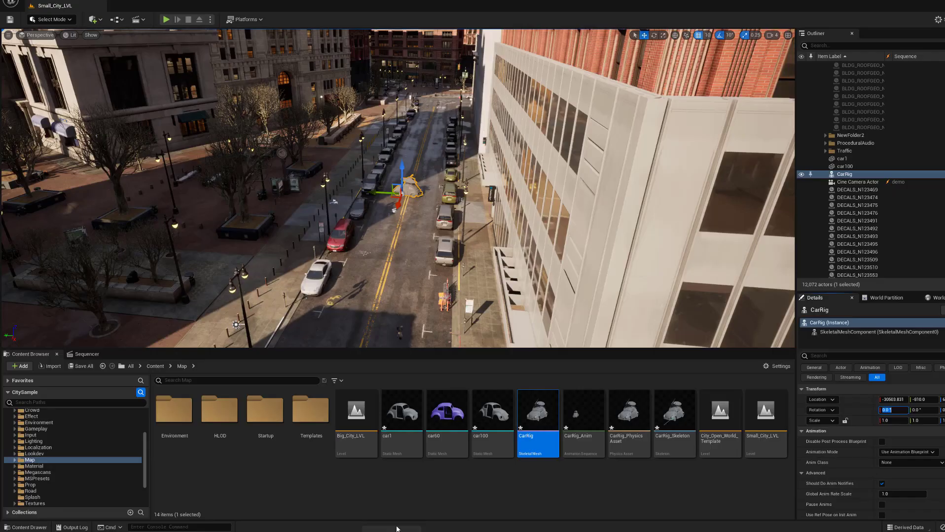
pyautogui.click(931, 400)
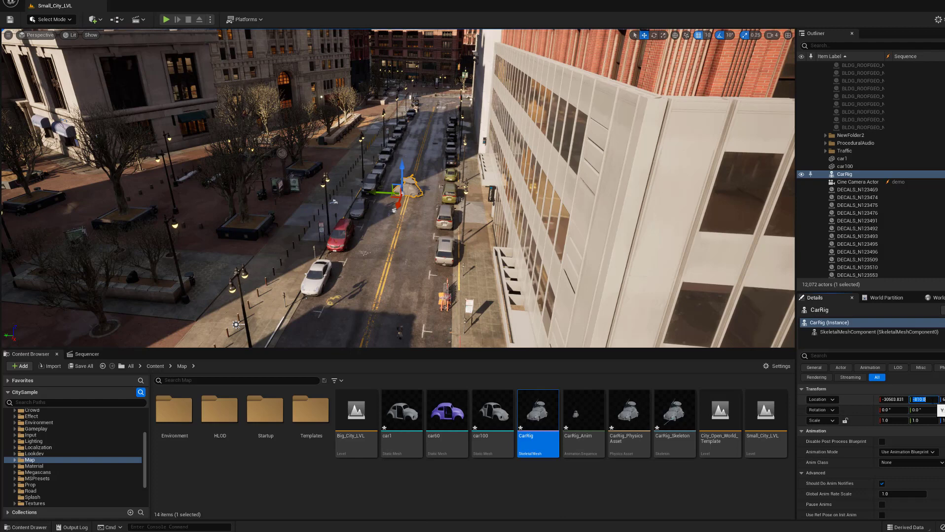
pyautogui.write('-781.712')
pyautogui.press('Return')
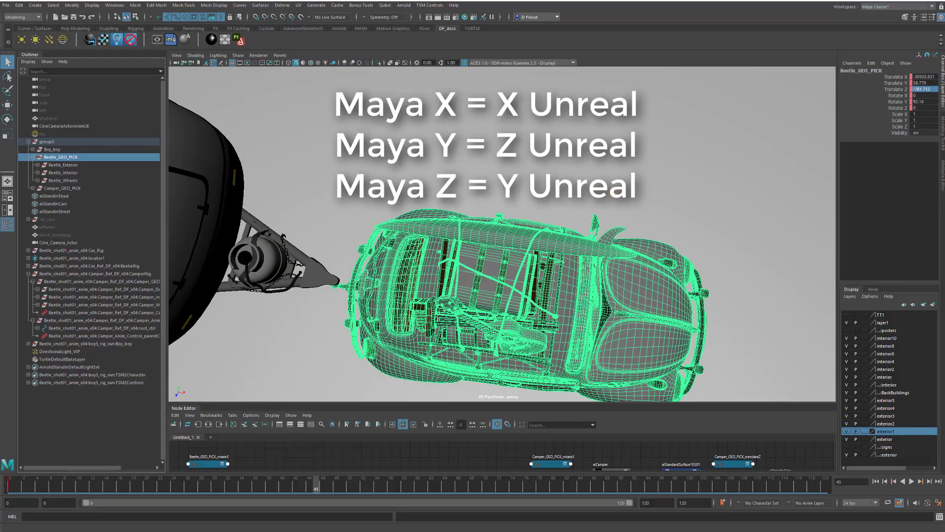
# - Check the Beetle's Translate Y in Maya and copy its Rotate Y value of 92.16
pyautogui.doubleClick(934, 83)
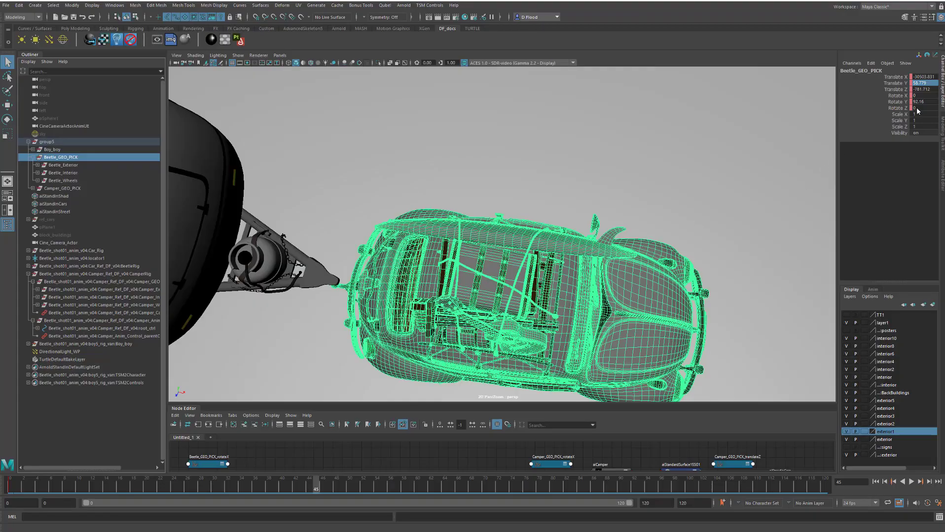
pyautogui.click(931, 101)
pyautogui.hotkey('alt', 'Tab')
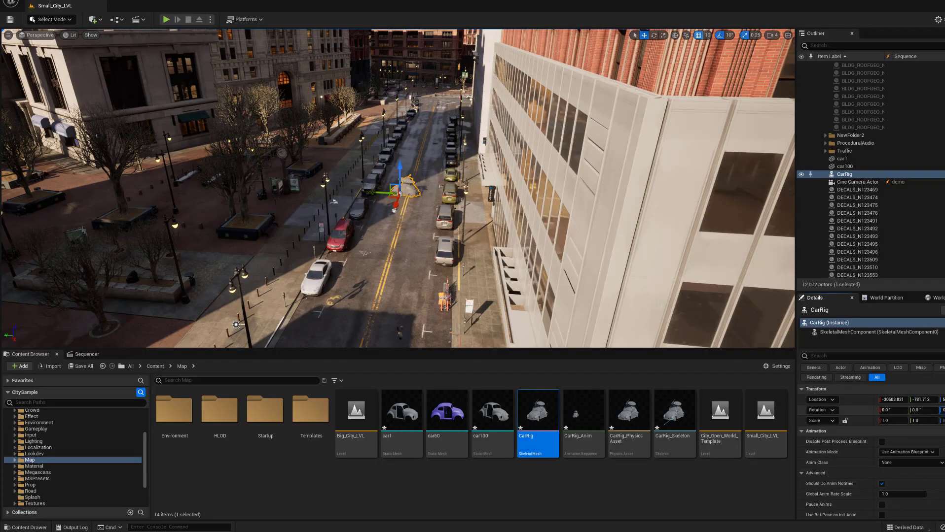
# - Apply the copied Maya rotation to CarRig's Rotation fields in the Details panel
pyautogui.click(935, 410)
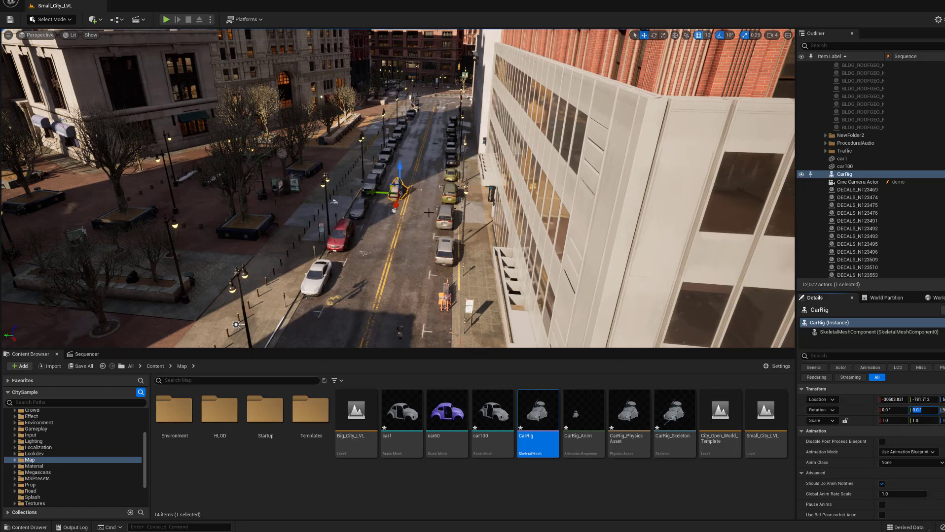
pyautogui.click(940, 410)
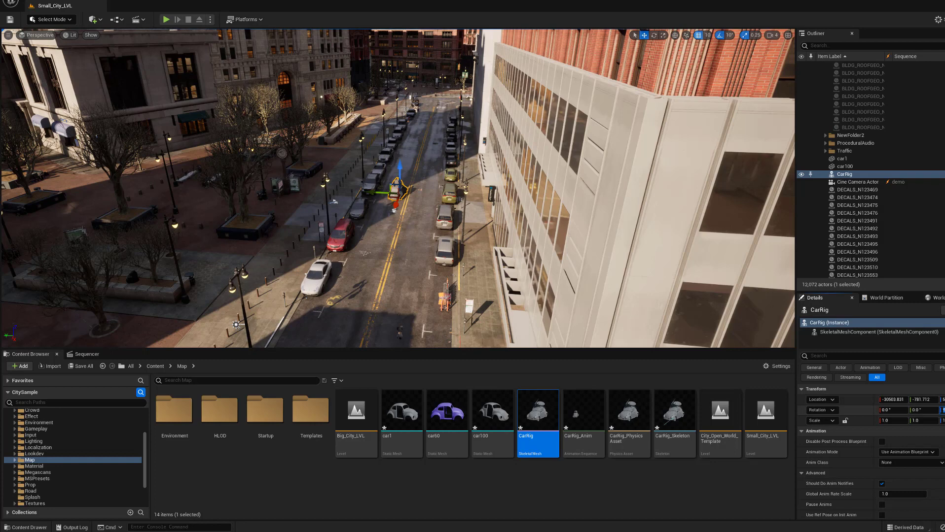
pyautogui.click(933, 410)
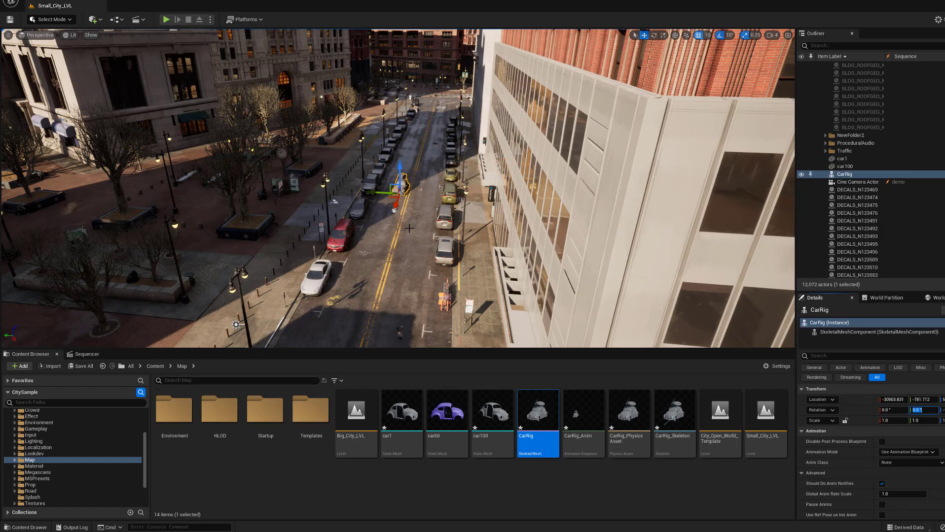
# - Add CarRig to the demo sequence as a track with the CarRig_Anim animation
pyautogui.click(89, 357)
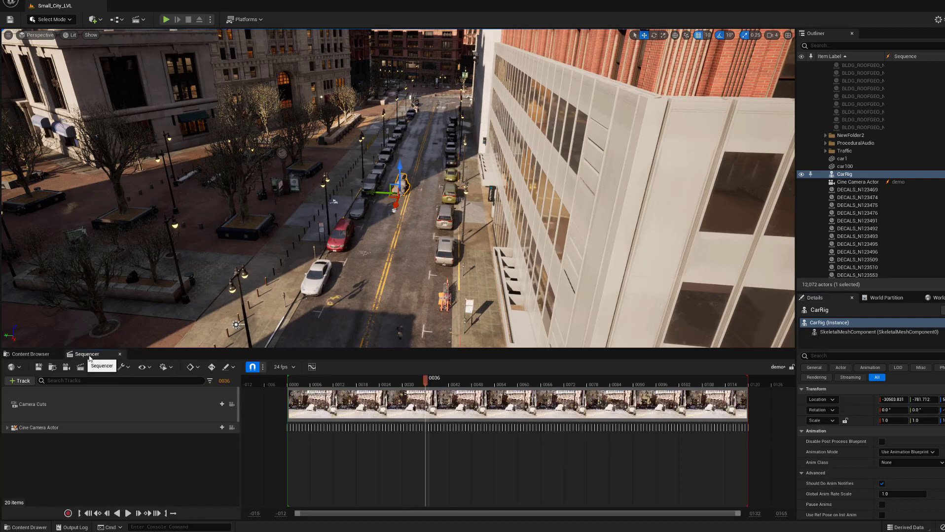
pyautogui.click(844, 175)
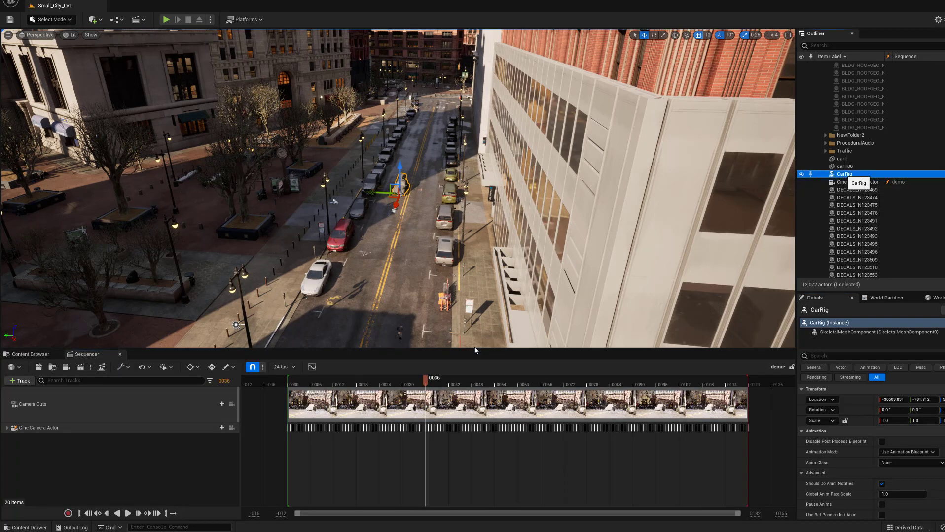
pyautogui.moveTo(475, 351); pyautogui.dragTo(198, 473)
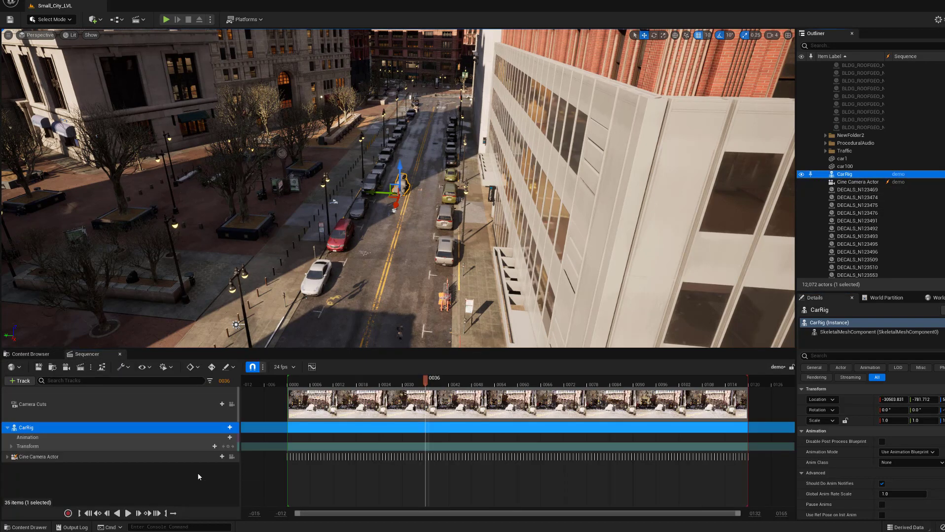
pyautogui.click(220, 438)
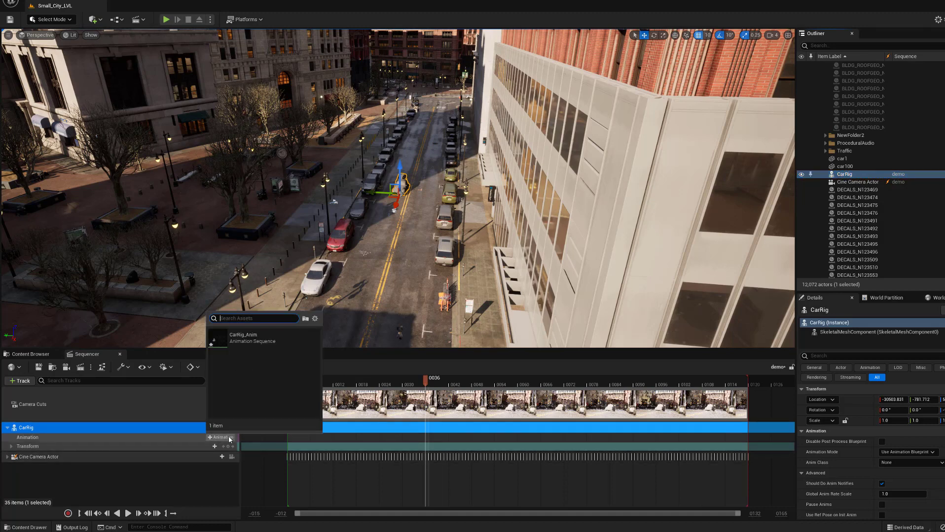
pyautogui.click(282, 338)
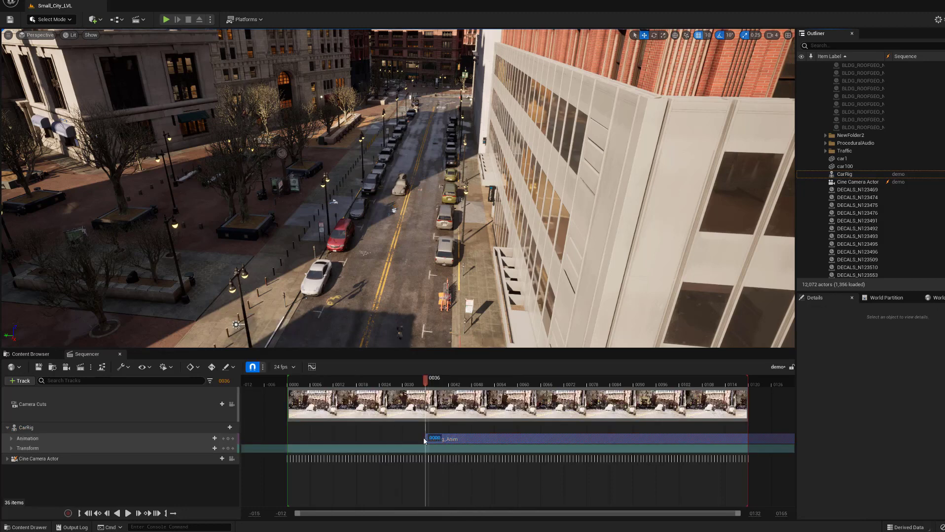
# - Shift the CarRig_Anim section to start at frame 0 and scrub to preview the car
pyautogui.moveTo(453, 441); pyautogui.dragTo(351, 442)
pyautogui.moveTo(417, 378); pyautogui.dragTo(521, 381)
pyautogui.moveTo(394, 394)
pyautogui.mouseDown()
pyautogui.moveTo(374, 394)
pyautogui.moveTo(551, 401)
pyautogui.moveTo(403, 402)
pyautogui.mouseUp()
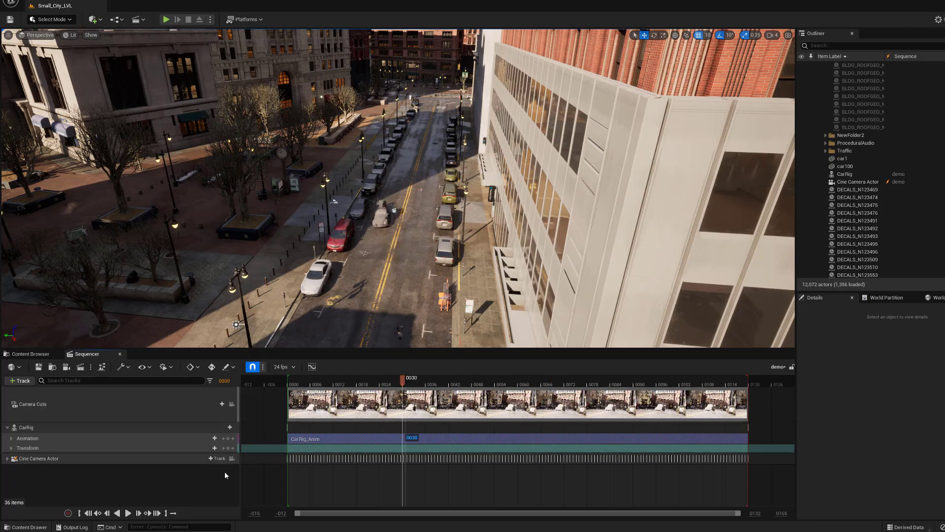
# - Select the Cine Camera Actor track and bring up its context menu with Import
pyautogui.click(102, 458)
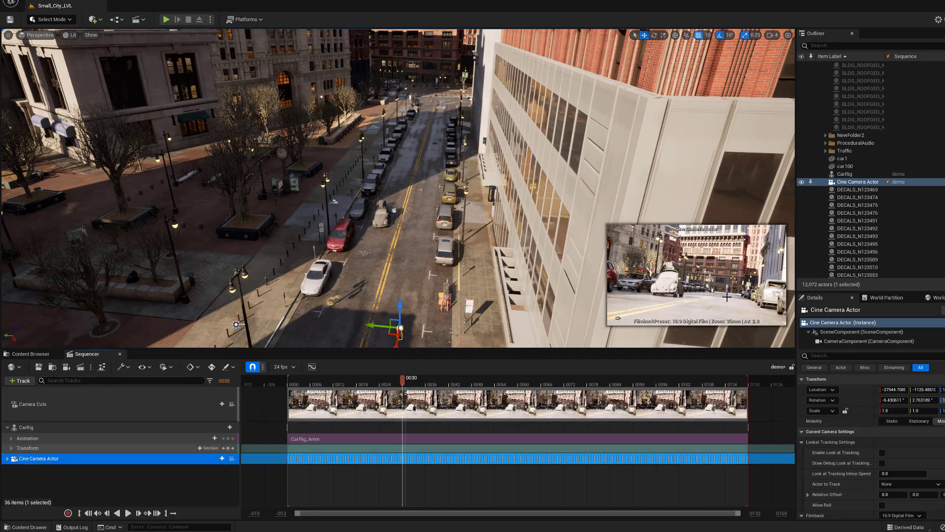
pyautogui.rightClick(105, 458)
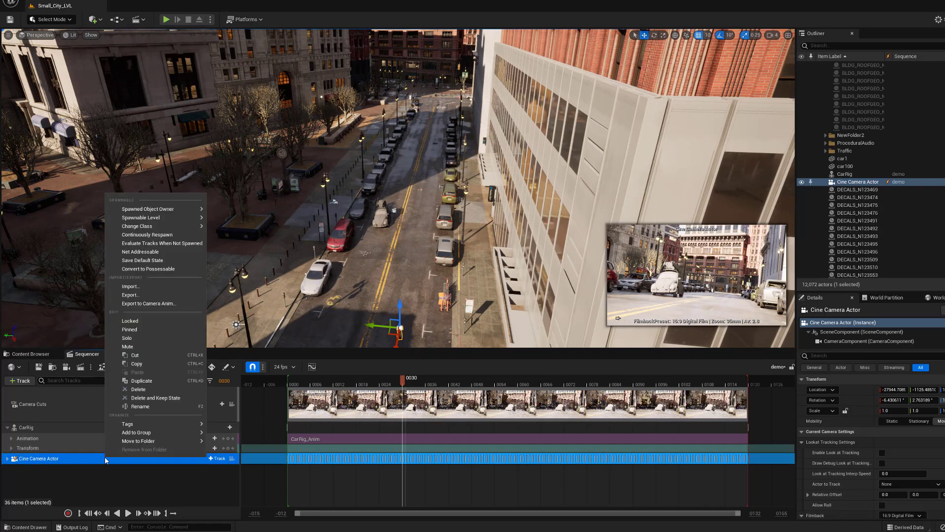
# - Import the camera FBX onto the Cine Camera Actor track and scrub to preview the move
pyautogui.click(138, 289)
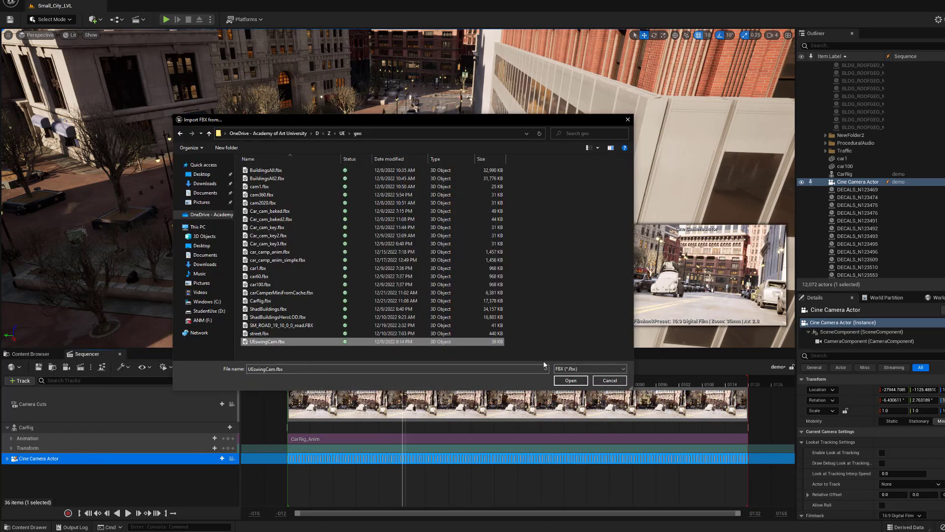
pyautogui.click(570, 380)
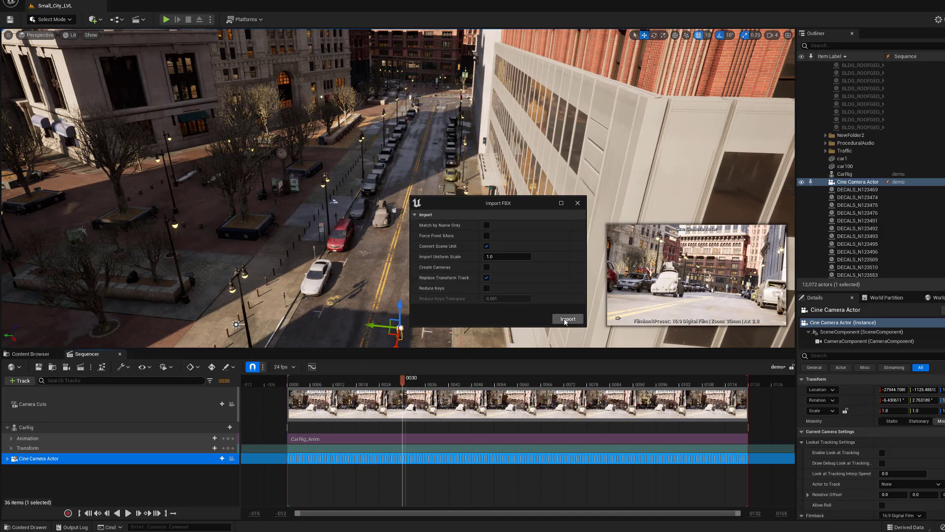
pyautogui.click(566, 320)
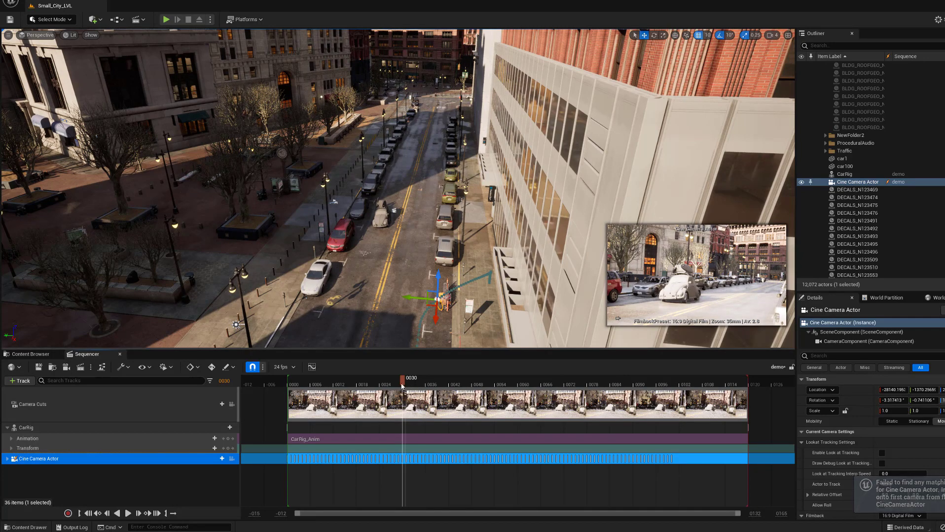
pyautogui.moveTo(402, 387); pyautogui.dragTo(498, 383)
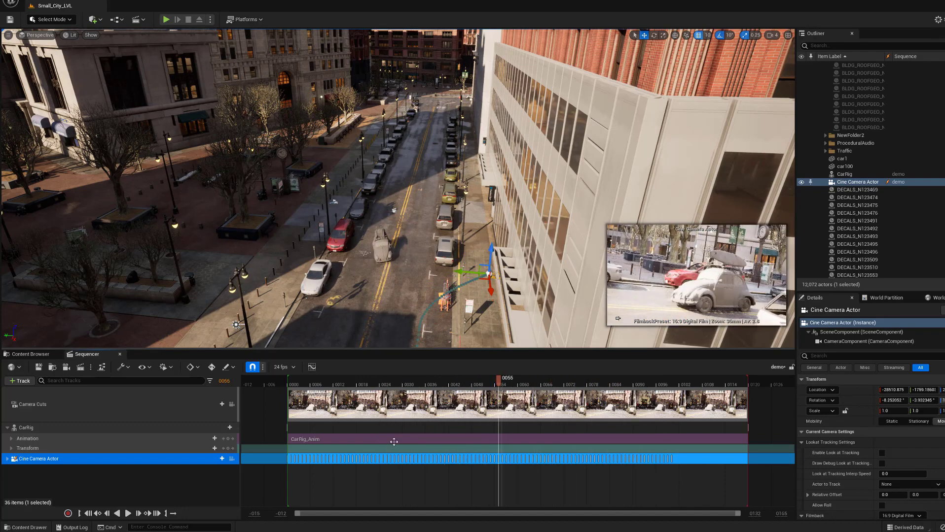
pyautogui.rightClick(151, 462)
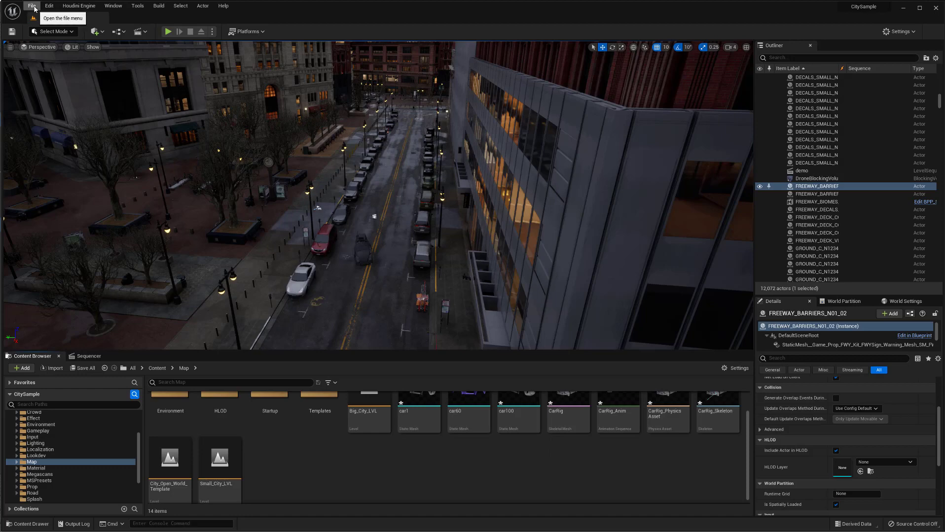
# - Import testDirLight.fbx into the level, targeting the Map folder, with its directionalLight1 node
pyautogui.click(33, 7)
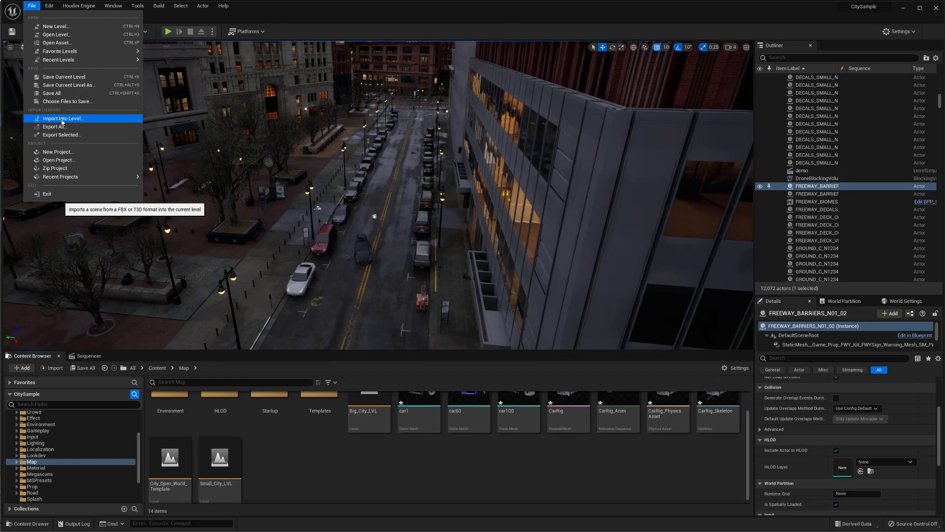
pyautogui.click(63, 122)
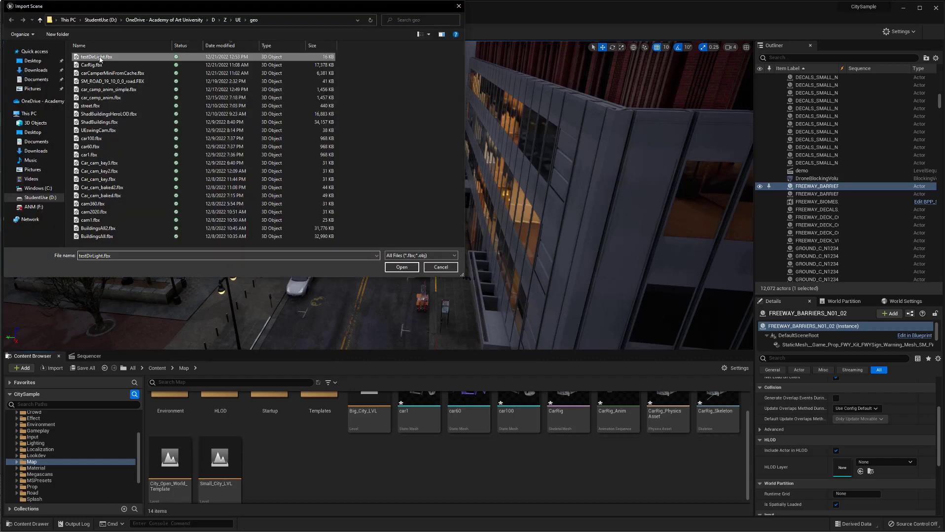
pyautogui.click(401, 267)
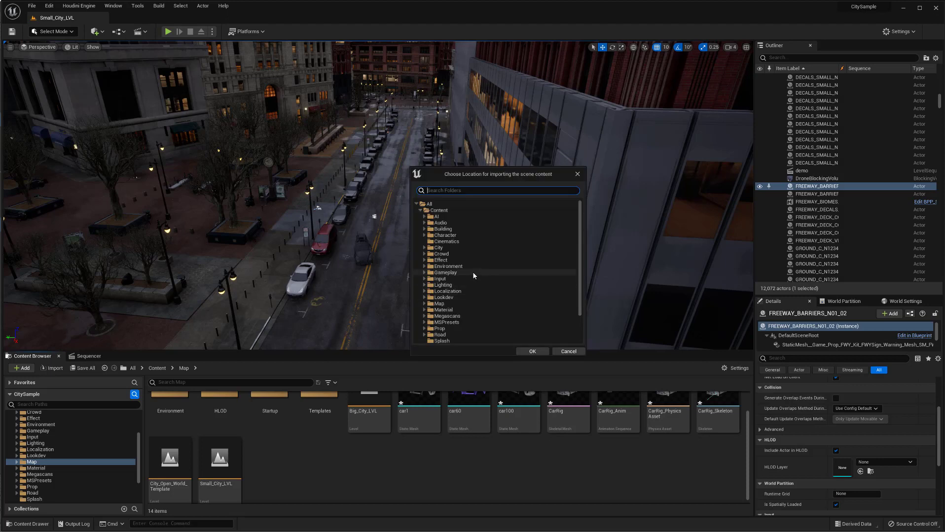
pyautogui.click(473, 304)
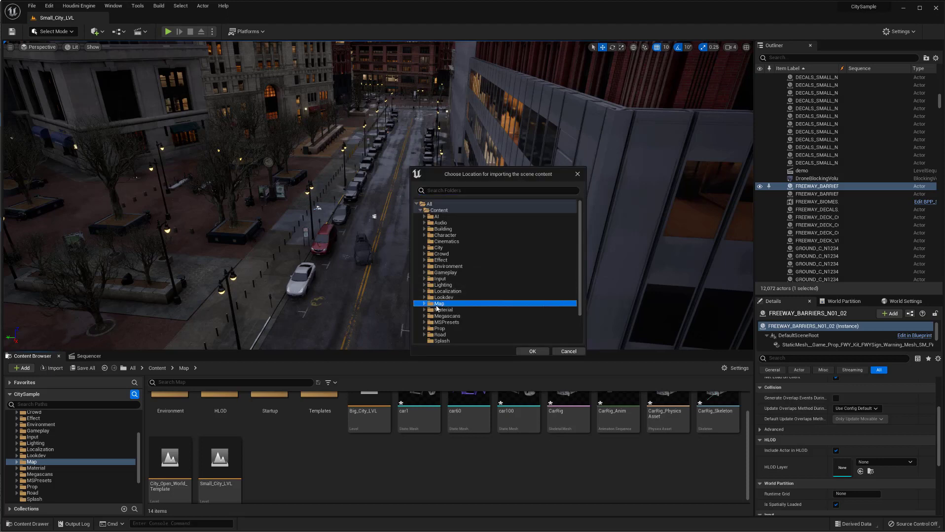
pyautogui.click(531, 352)
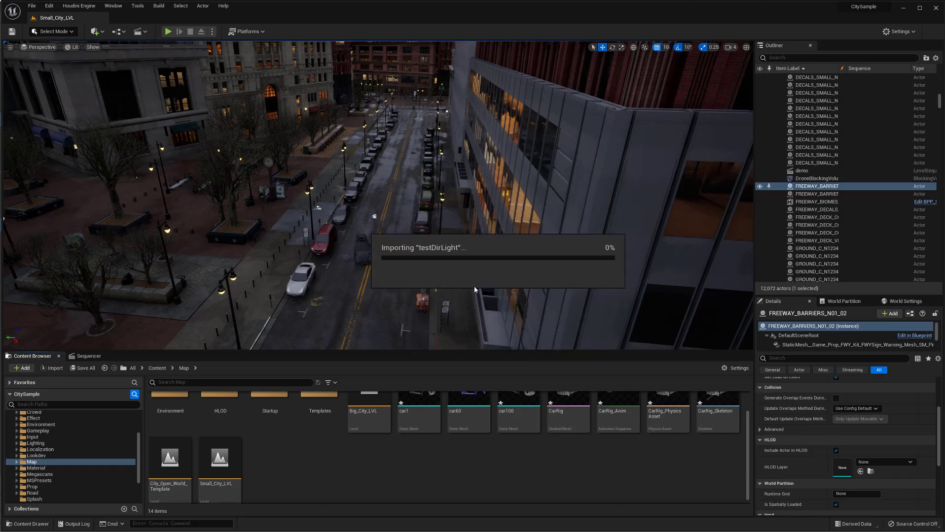
pyautogui.click(355, 177)
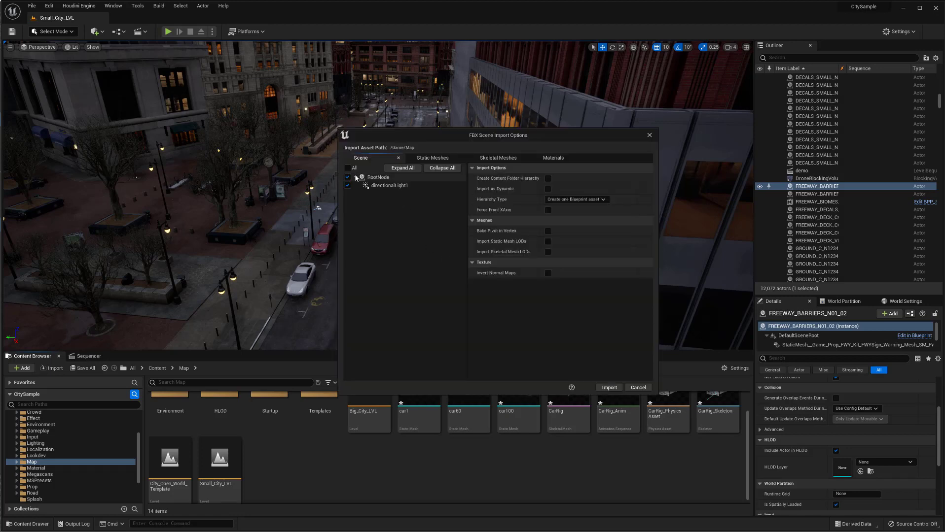
pyautogui.click(608, 388)
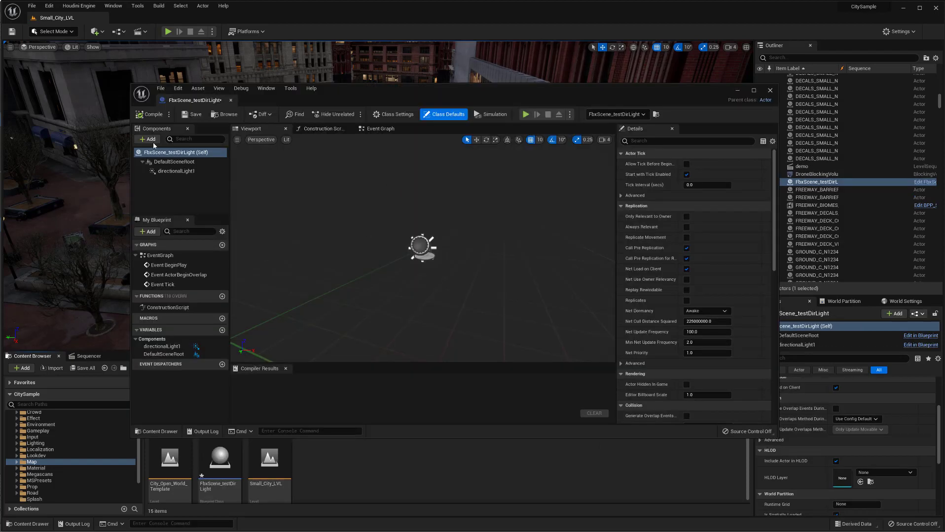
# - Compile and save FbxScene_testDirLight, then minimize its Blueprint editor
pyautogui.click(153, 115)
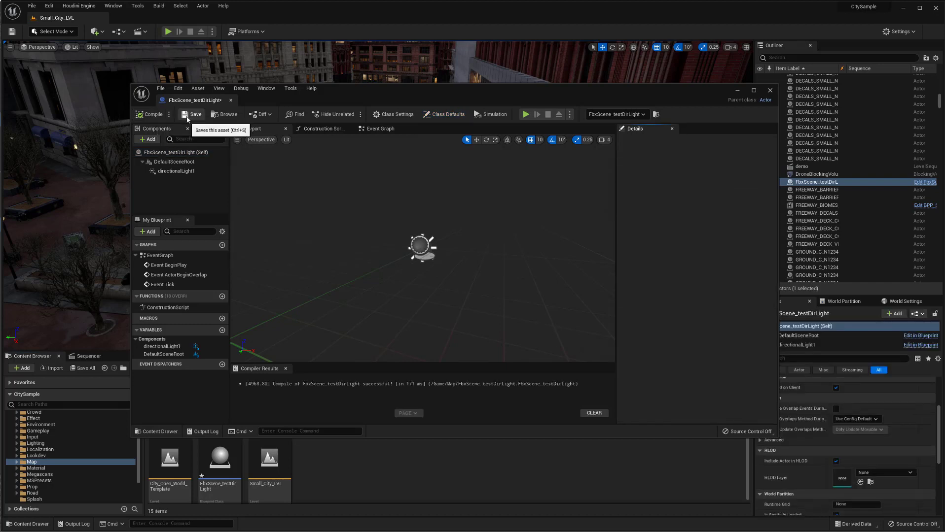
pyautogui.click(187, 116)
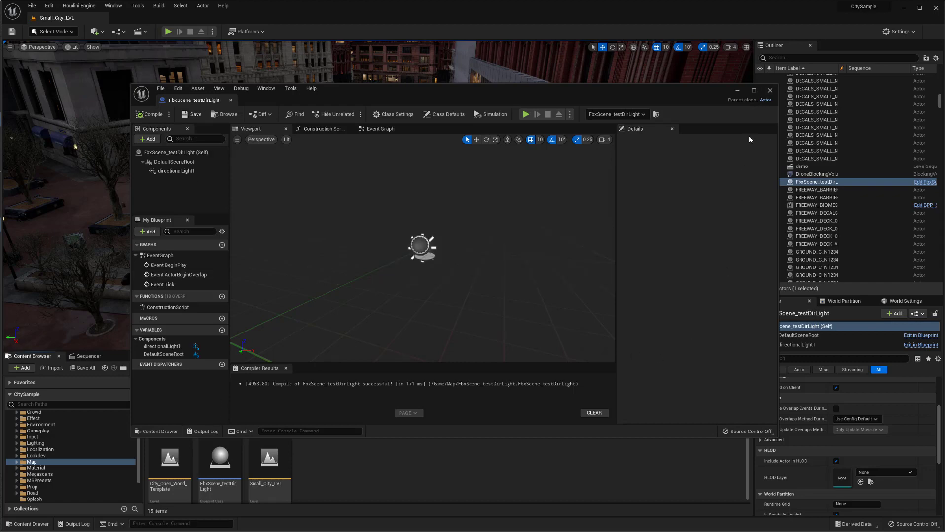
pyautogui.click(737, 91)
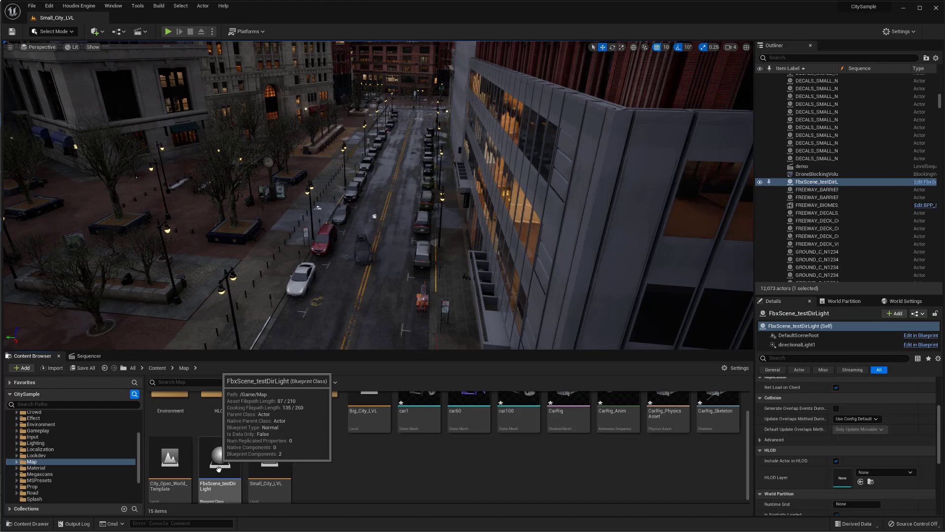
# - Place a second FbxScene_testDirLight instance above the city street and raise it slightly
pyautogui.scroll(-1, 348, 483)
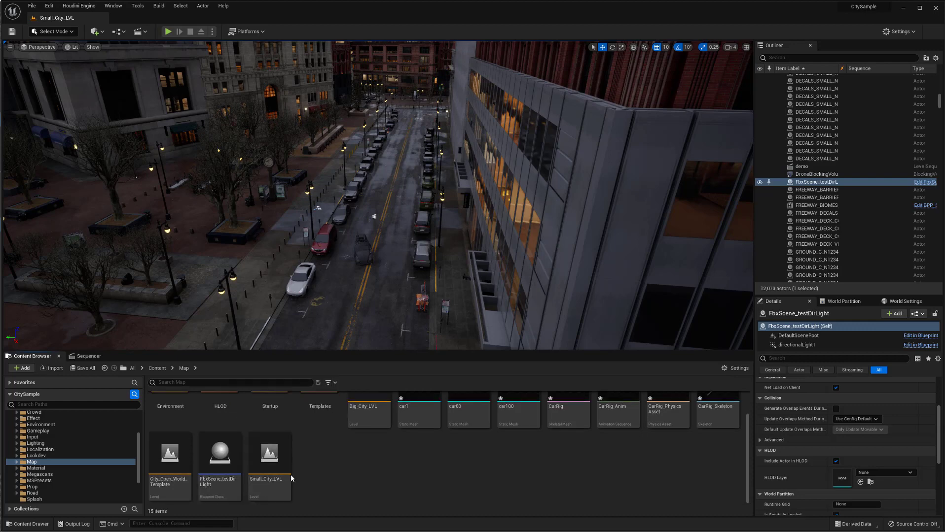
pyautogui.click(224, 459)
pyautogui.moveTo(361, 271); pyautogui.dragTo(394, 277)
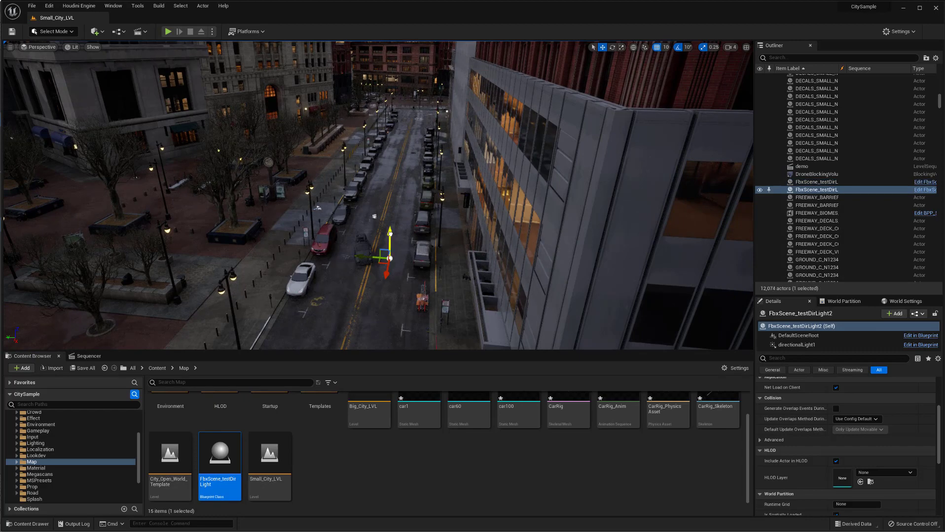
pyautogui.moveTo(389, 236); pyautogui.dragTo(390, 208)
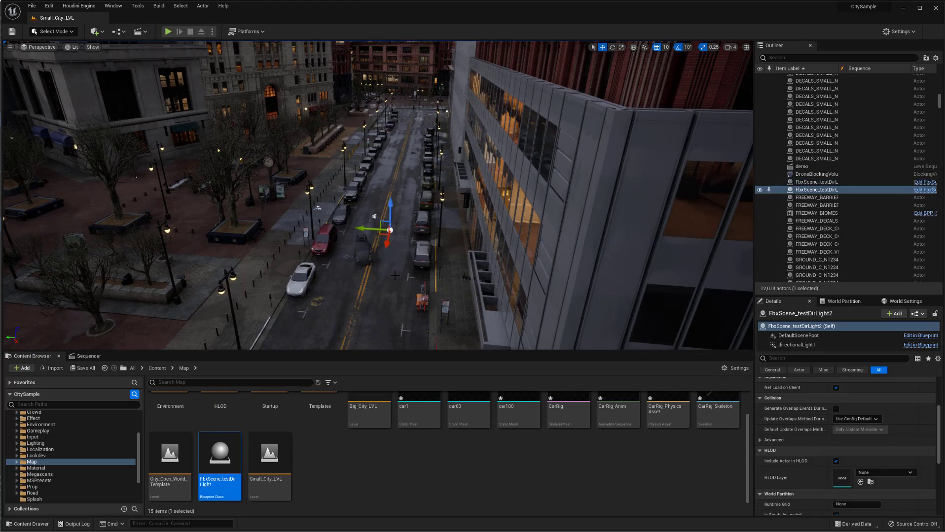
pyautogui.scroll(-5, 837, 394)
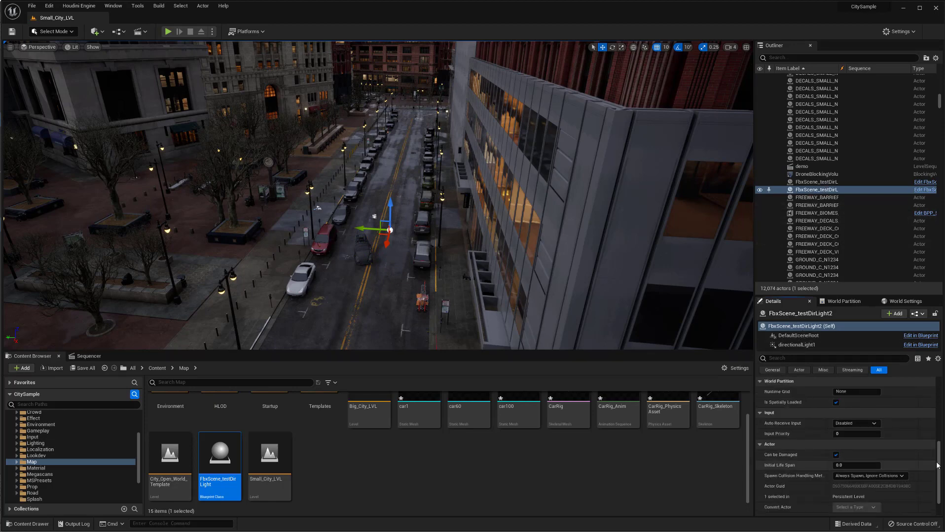
pyautogui.scroll(10, 809, 419)
# - Change directionalLight1's intensity from 20 to 1000 lux
pyautogui.click(790, 346)
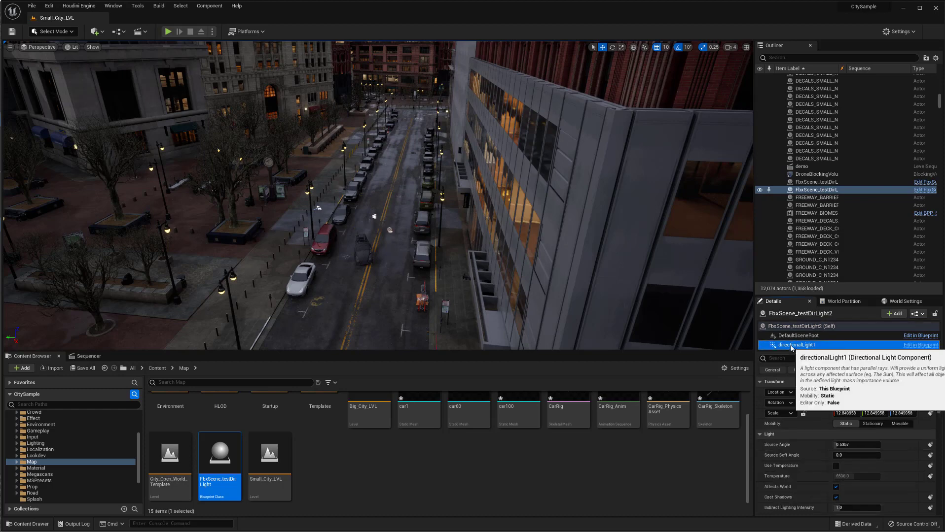
pyautogui.moveTo(940, 395); pyautogui.dragTo(941, 410)
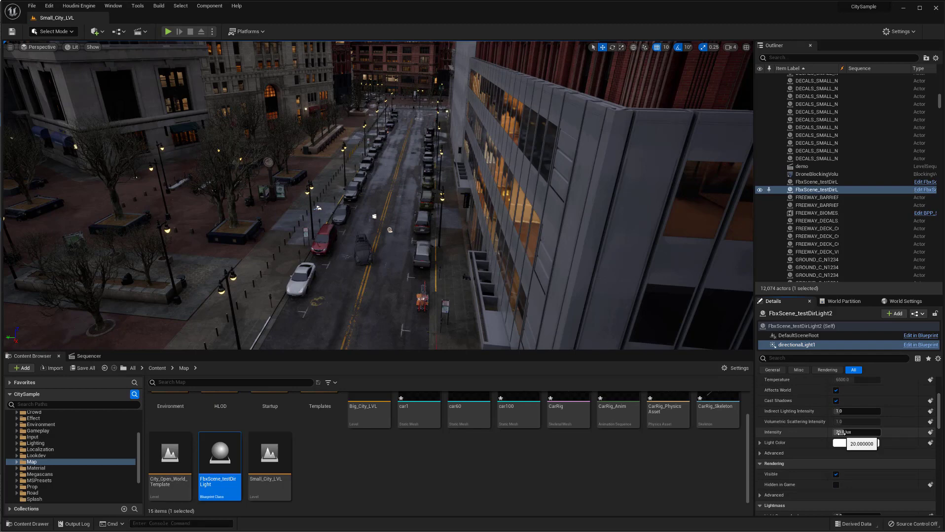
pyautogui.click(840, 433)
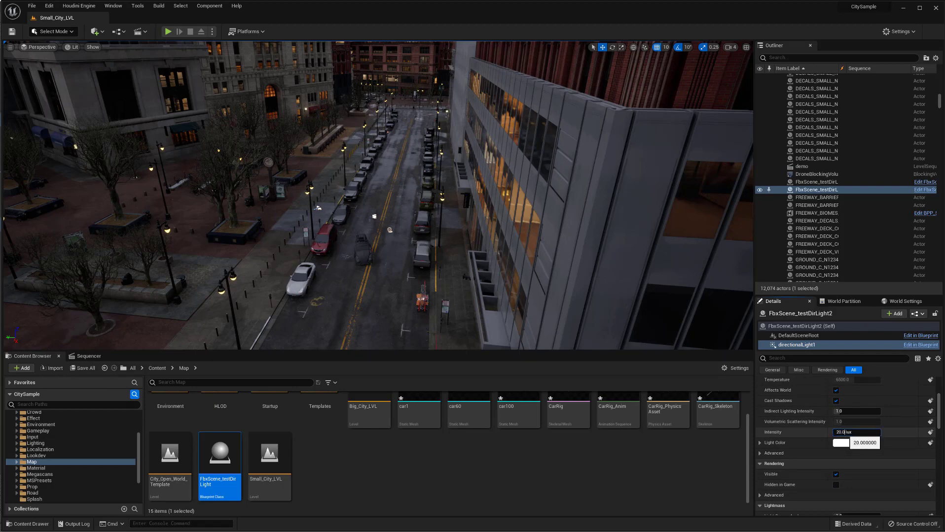
pyautogui.click(836, 433)
pyautogui.write('1000')
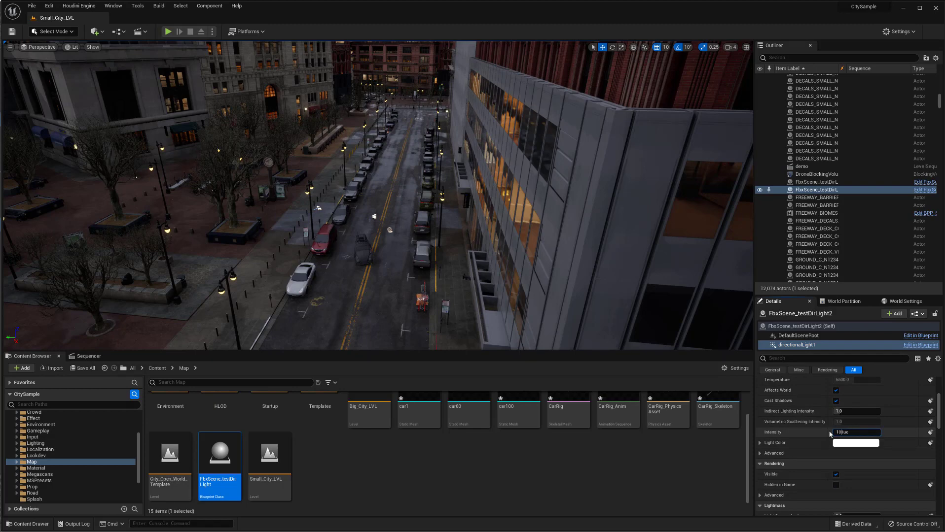
pyautogui.press('Return')
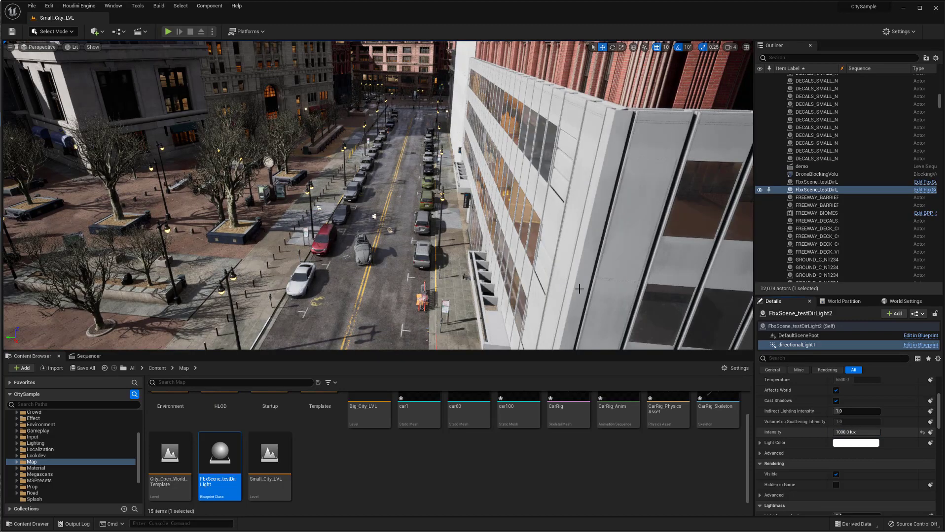